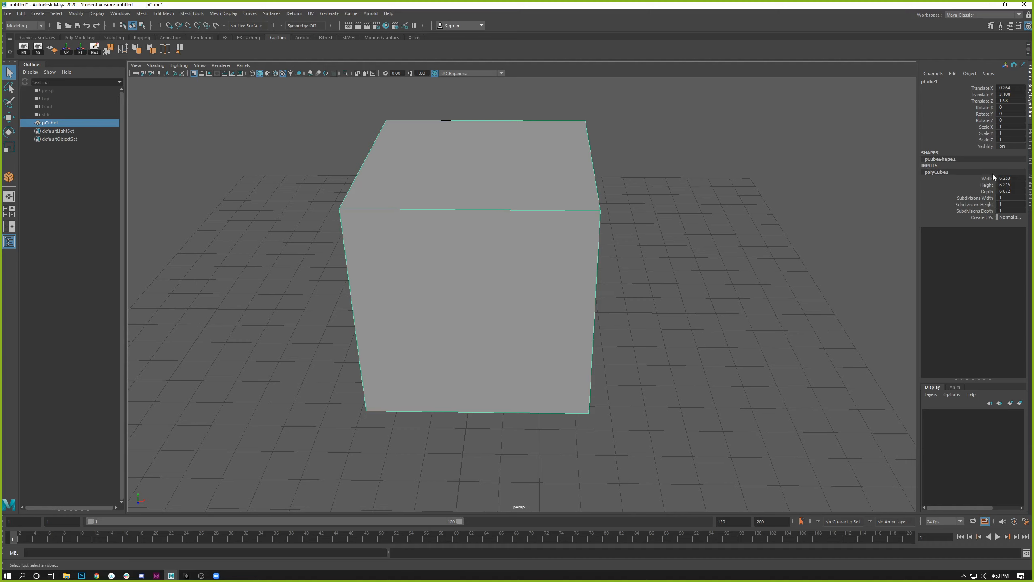
Set the cube's width, height and depth subdivisions to 3
{"action": "left_click_drag", "start_coordinate": [1005, 197], "coordinate": [1006, 212]}
{"action": "key", "text": "Return"}
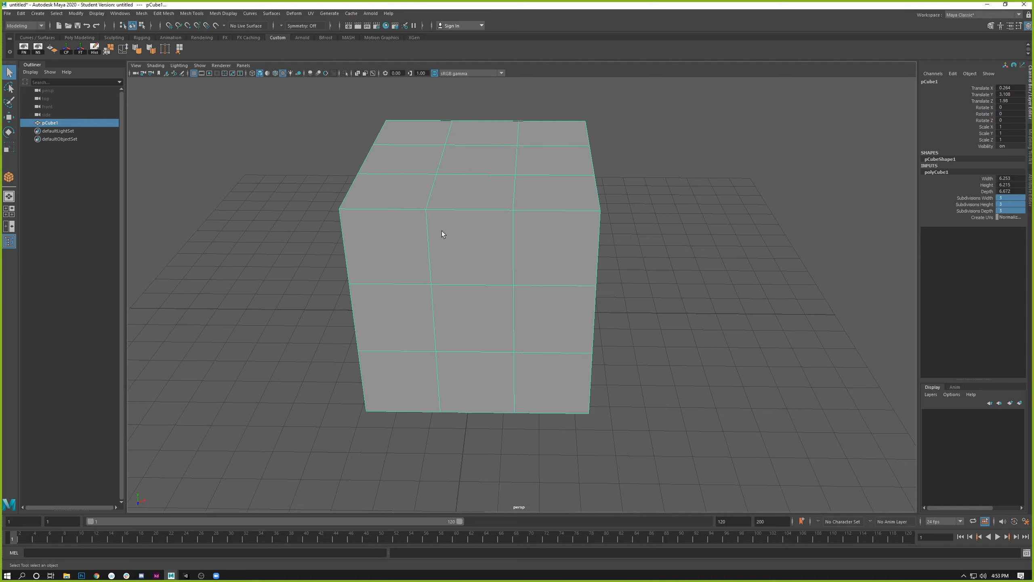
{"action": "middle_click_drag", "start_coordinate": [298, 273], "coordinate": [254, 265], "text": "alt"}
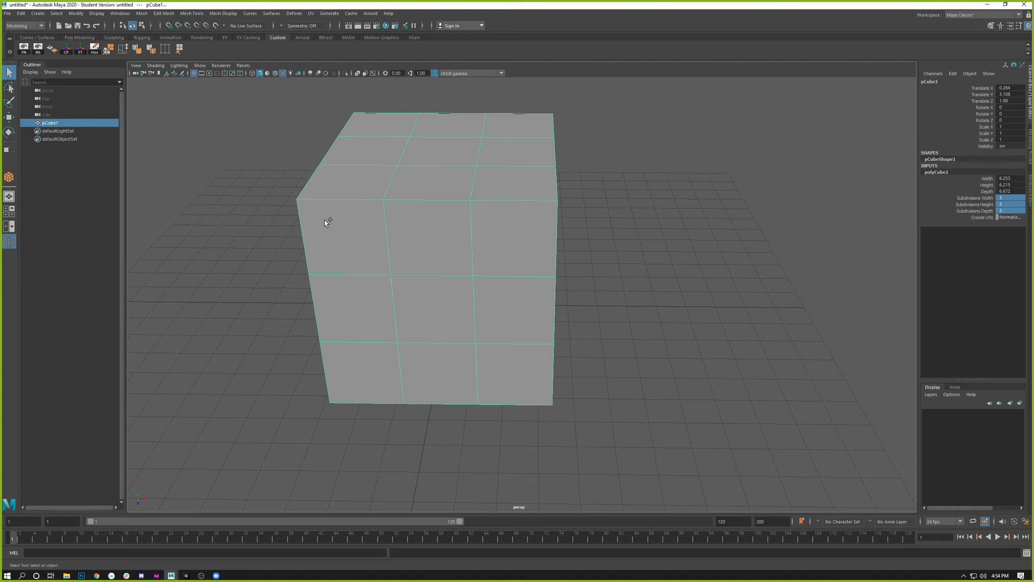
Cut a diamond into the cube's top face with Multi-Cut, connecting the four grid vertices around one inner vertex
{"action": "key", "text": "ctrl+shift+x"}
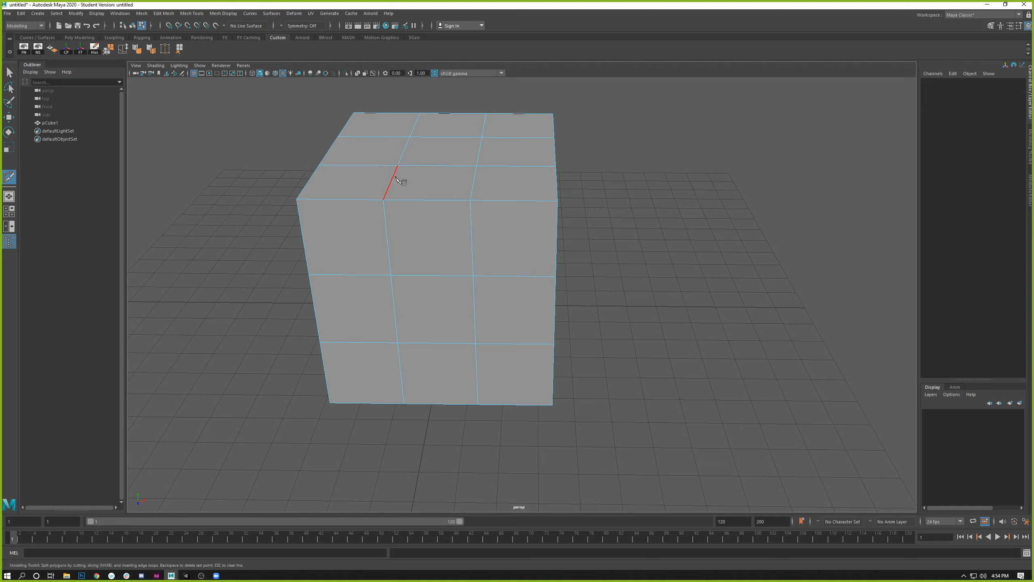
{"action": "left_click", "coordinate": [383, 200]}
{"action": "left_click", "coordinate": [476, 166]}
{"action": "left_click", "coordinate": [411, 137]}
{"action": "left_click", "coordinate": [319, 164]}
{"action": "left_click", "coordinate": [384, 200]}
{"action": "key", "text": "Return"}
Insert a horizontal edge loop just below the cube's top and a vertical edge loop through the front's middle column
{"action": "left_click", "coordinate": [476, 343]}
{"action": "left_click_drag", "start_coordinate": [484, 312], "coordinate": [504, 274], "text": "alt"}
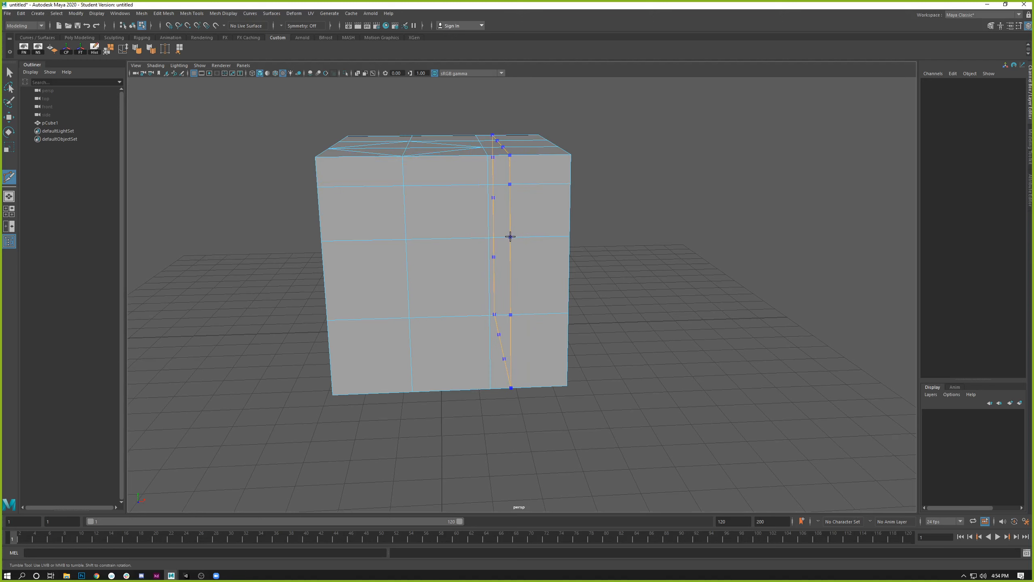
{"action": "left_click_drag", "start_coordinate": [446, 233], "coordinate": [456, 289], "text": "alt"}
{"action": "left_click", "coordinate": [444, 296], "text": "ctrl"}
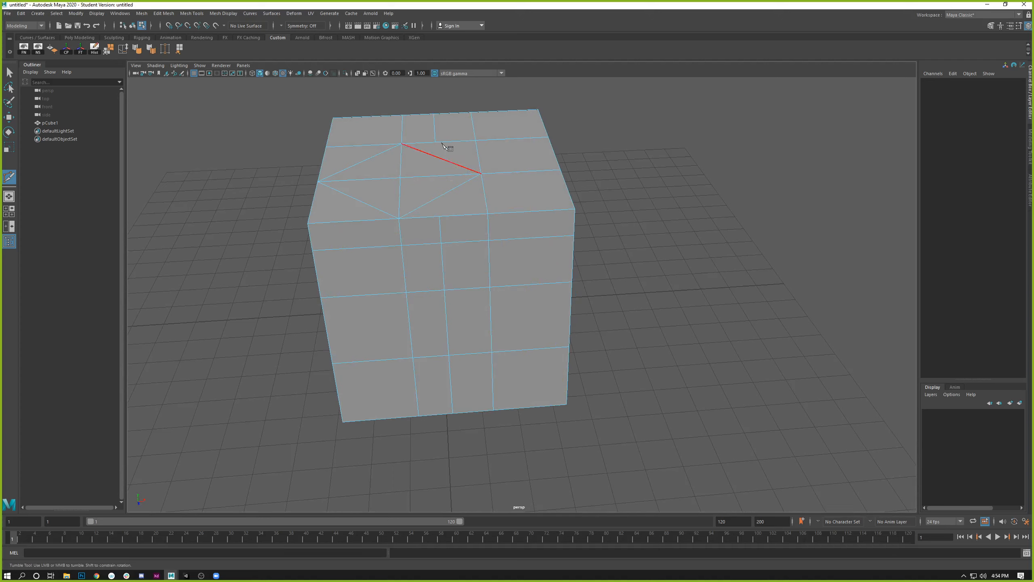
Insert a vertical edge loop through the outer column of the front face, on the side away from the diamond
{"action": "left_click", "coordinate": [401, 177]}
{"action": "key", "text": "Escape"}
{"action": "left_click", "coordinate": [489, 241]}
{"action": "key", "text": "Escape"}
{"action": "left_click", "coordinate": [529, 212], "text": "ctrl"}
{"action": "left_click_drag", "start_coordinate": [698, 362], "coordinate": [616, 312], "text": "alt"}
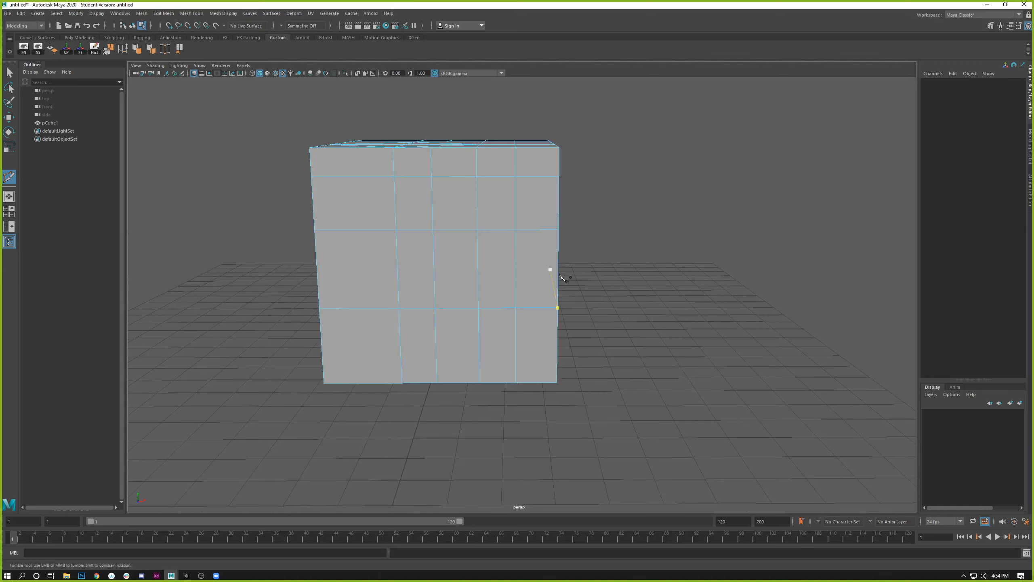
{"action": "left_click_drag", "start_coordinate": [411, 270], "coordinate": [434, 157], "text": "alt"}
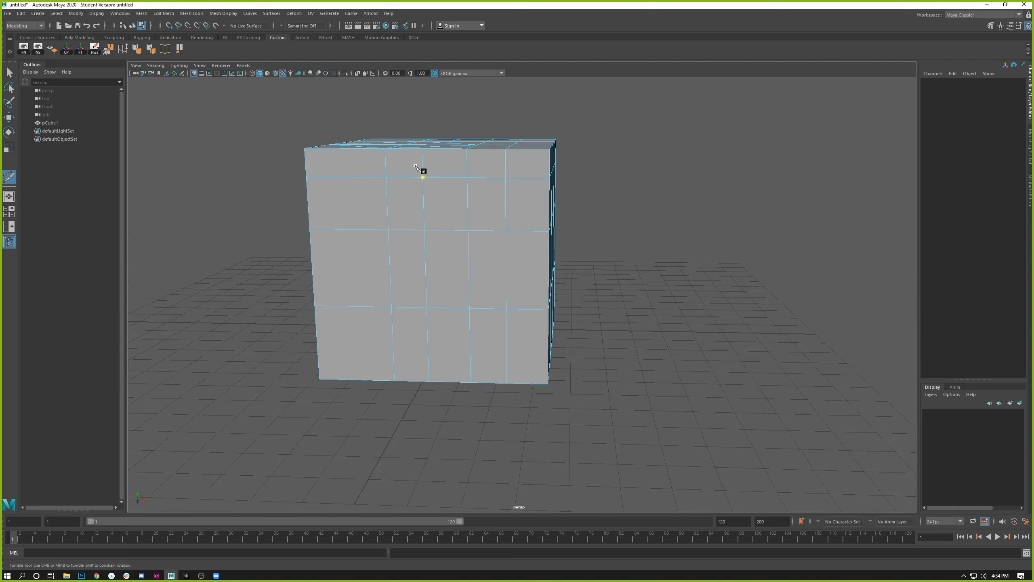
{"action": "left_click_drag", "start_coordinate": [482, 215], "coordinate": [562, 156], "text": "alt"}
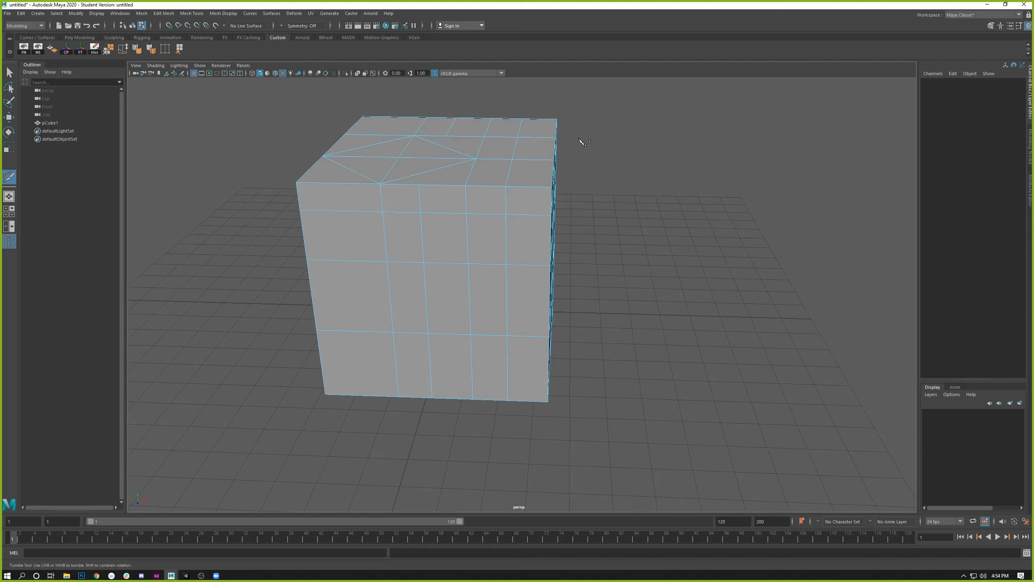
Delete the vertical edge loop in the outer column of the front face
{"action": "key", "text": "w"}
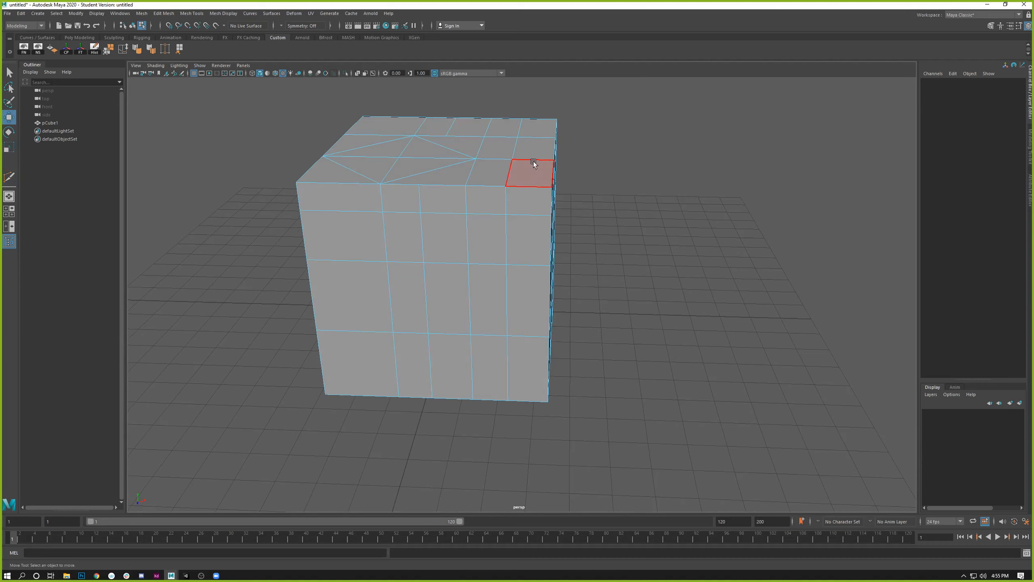
{"action": "left_click_drag", "start_coordinate": [533, 162], "coordinate": [605, 277], "text": "alt"}
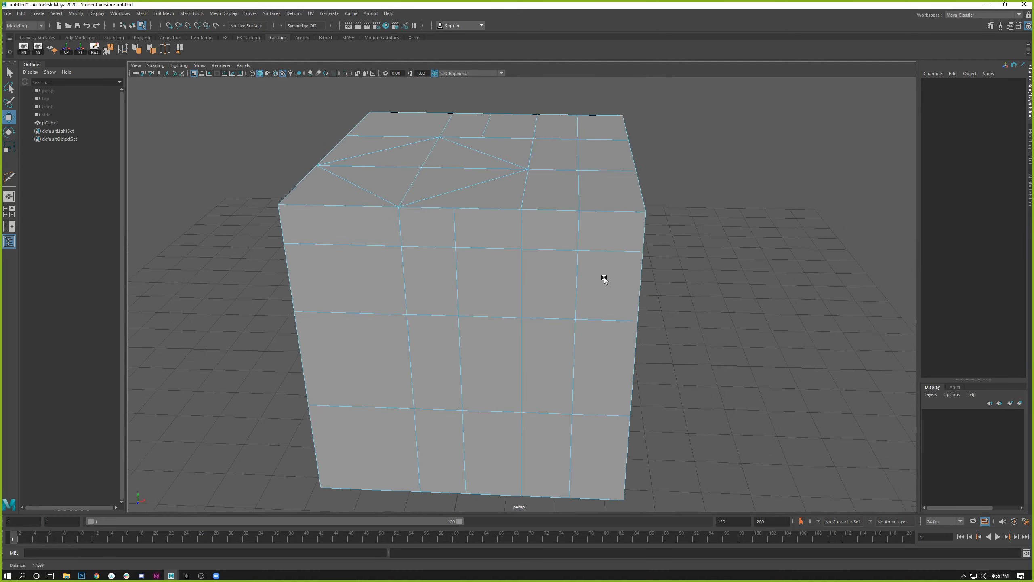
{"action": "double_click", "coordinate": [575, 286]}
{"action": "key", "text": "ctrl+BackSpace"}
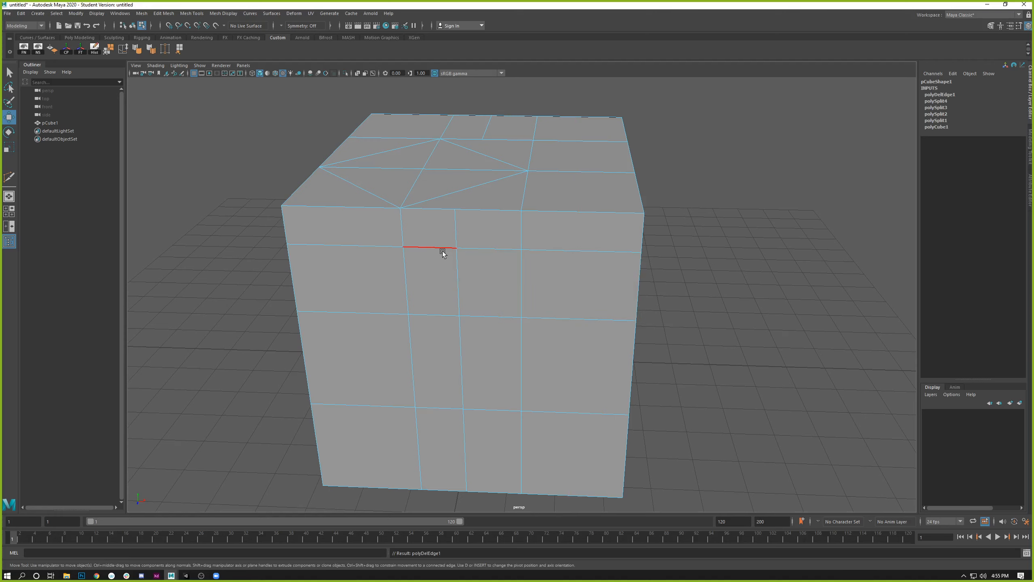
Examine the diamond on the cube's top and the spot where the middle column's edge loop stops at the rim
{"action": "middle_click_drag", "start_coordinate": [422, 212], "coordinate": [469, 196], "text": "alt"}
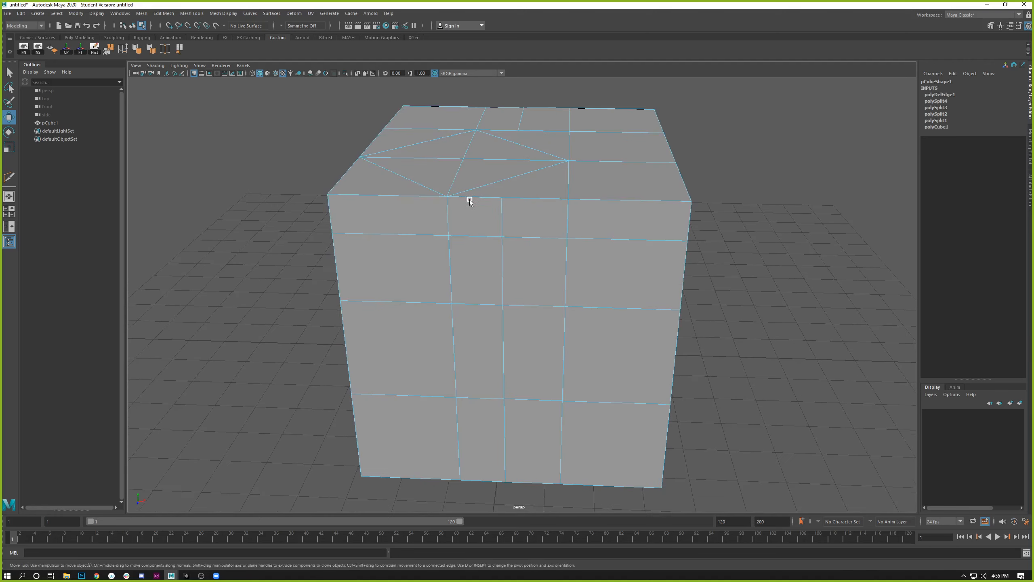
{"action": "scroll", "coordinate": [522, 209], "scroll_direction": "up", "scroll_amount": 3}
{"action": "scroll", "coordinate": [522, 208], "scroll_direction": "down", "scroll_amount": 3}
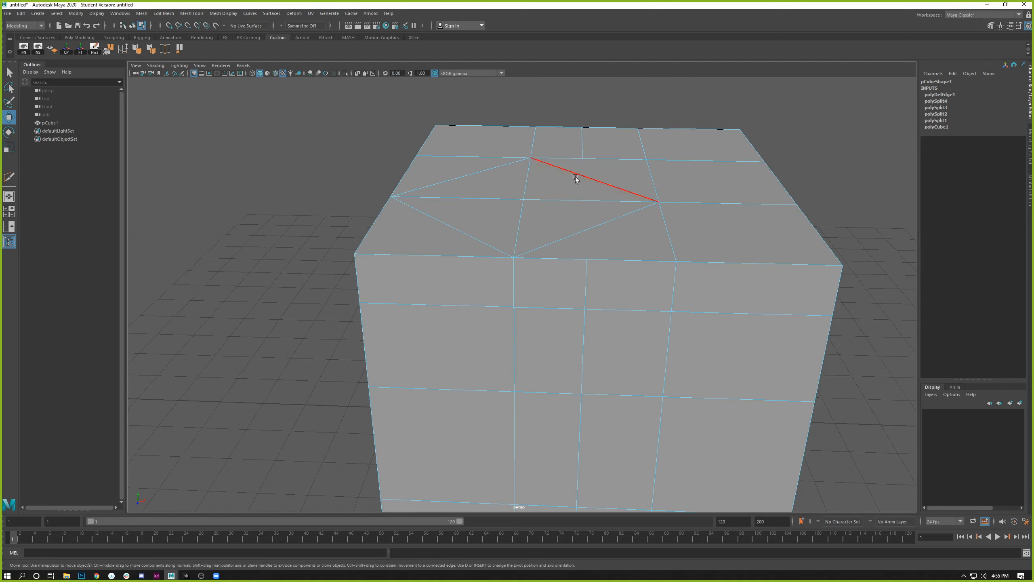
{"action": "left_click_drag", "start_coordinate": [575, 174], "coordinate": [564, 227], "text": "alt"}
{"action": "right_click_drag", "start_coordinate": [505, 224], "coordinate": [592, 257], "text": "alt"}
{"action": "middle_click_drag", "start_coordinate": [591, 257], "coordinate": [537, 262], "text": "alt"}
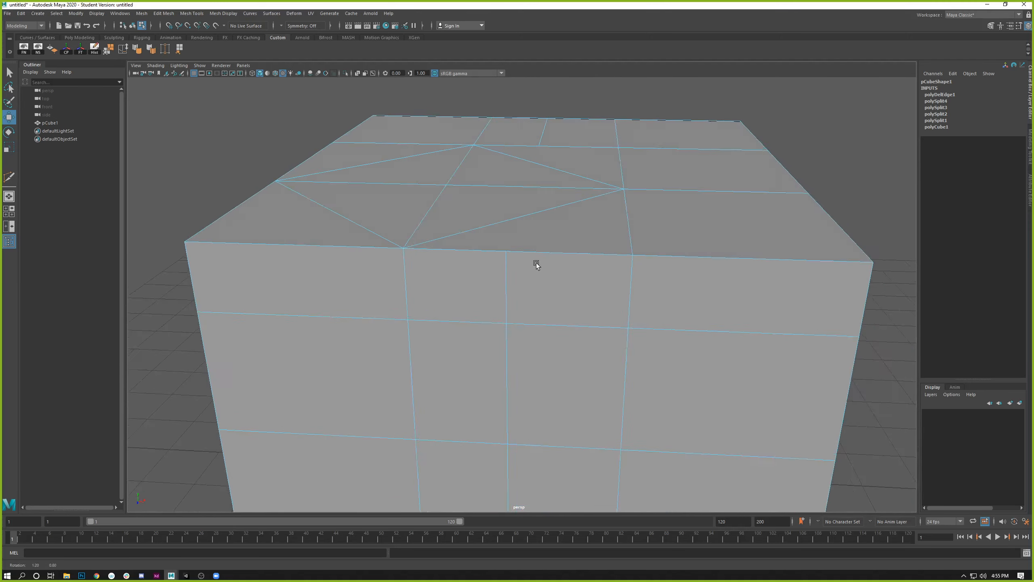
{"action": "left_click_drag", "start_coordinate": [537, 262], "coordinate": [497, 295], "text": "alt"}
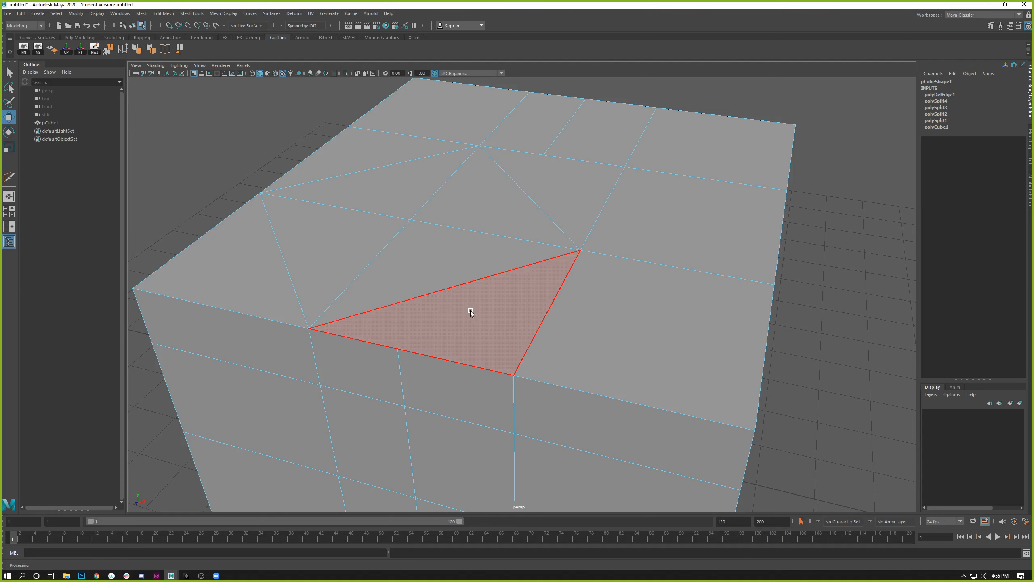
{"action": "left_click_drag", "start_coordinate": [427, 337], "coordinate": [479, 261], "text": "alt"}
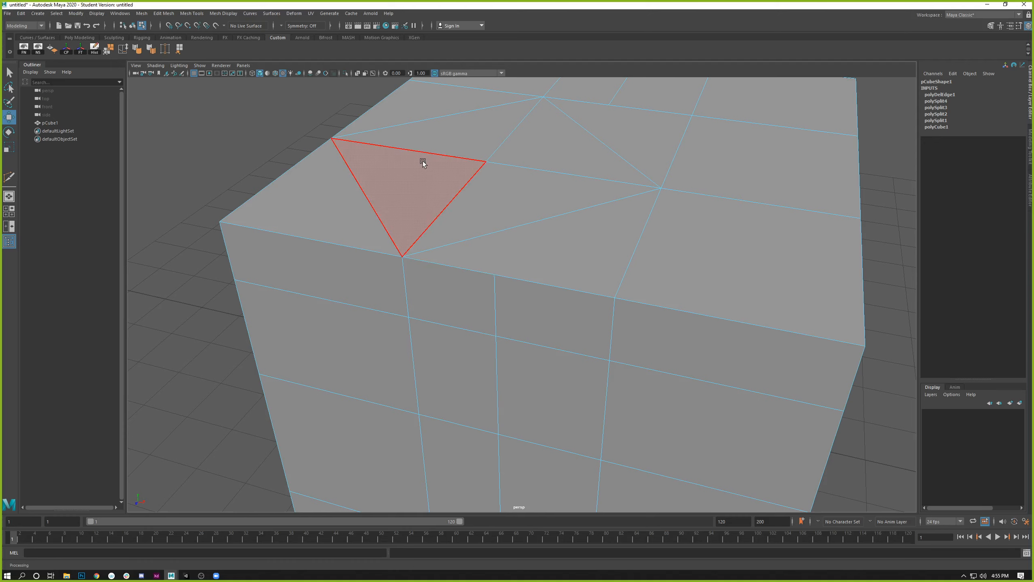
Try to merge the extra vertical edge below the top rim into its neighbouring edge with Target Weld, and undo it
{"action": "left_click", "coordinate": [192, 13]}
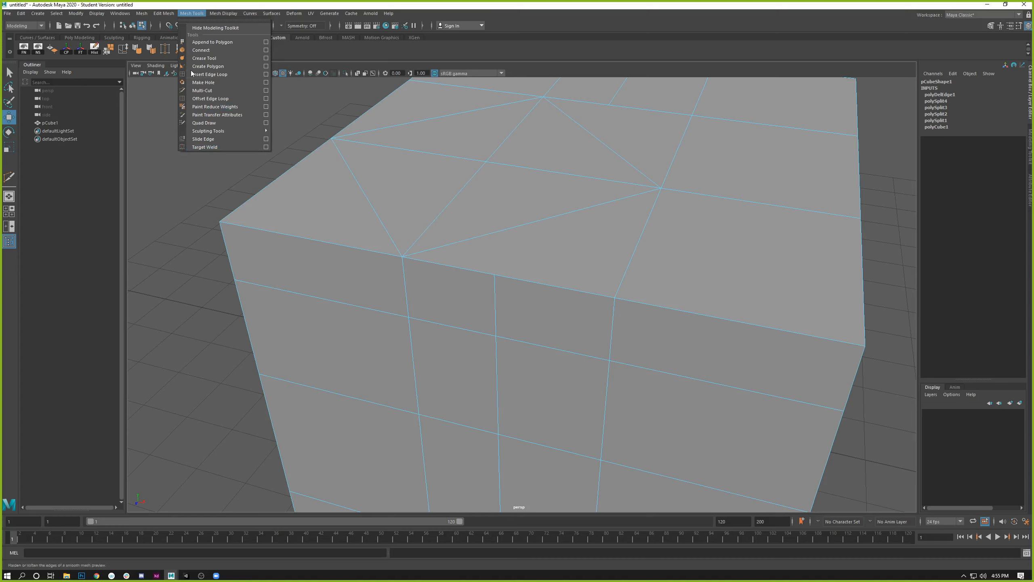
{"action": "left_click", "coordinate": [197, 147]}
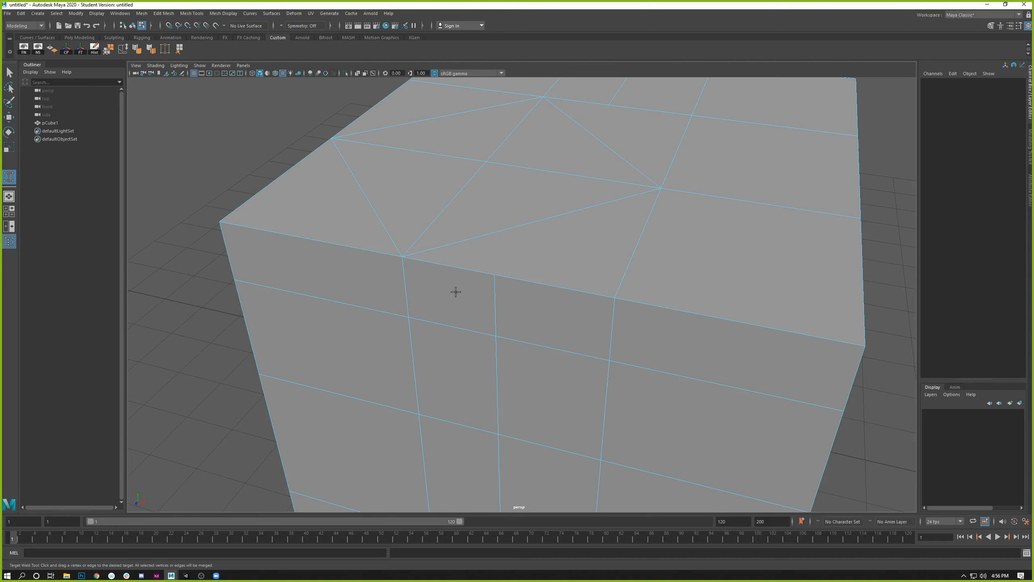
{"action": "left_click", "coordinate": [496, 302]}
{"action": "left_click_drag", "start_coordinate": [494, 298], "coordinate": [402, 290]}
{"action": "left_click_drag", "start_coordinate": [402, 291], "coordinate": [401, 289]}
{"action": "key", "text": "ctrl+z"}
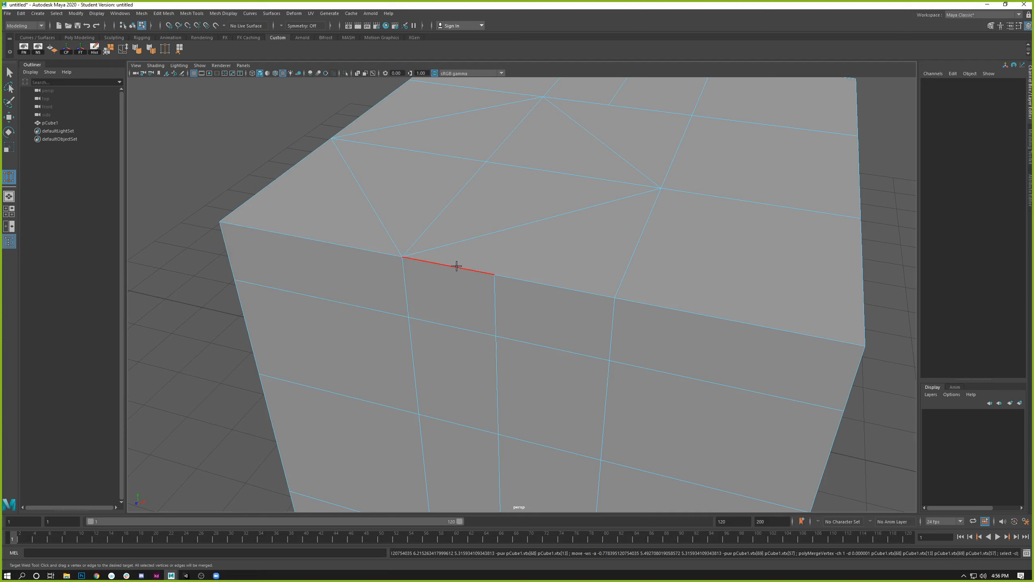
Target-weld the vertices of the front's extra vertical loop onto the neighbouring column's vertices at the rim and the rows below
{"action": "right_click_drag", "start_coordinate": [456, 266], "coordinate": [429, 265]}
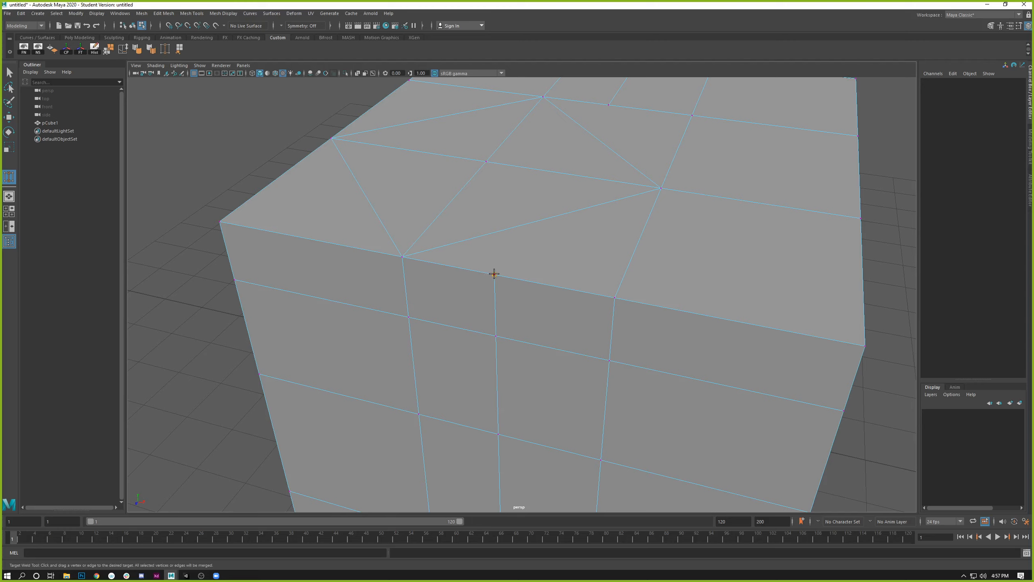
{"action": "left_click_drag", "start_coordinate": [494, 274], "coordinate": [389, 260]}
{"action": "left_click_drag", "start_coordinate": [389, 260], "coordinate": [390, 260]}
{"action": "left_click_drag", "start_coordinate": [493, 334], "coordinate": [405, 319]}
{"action": "left_click_drag", "start_coordinate": [498, 434], "coordinate": [402, 411]}
Weld a top-face grid vertex to the adjacent diamond corner, and a rim vertex and the one below to their neighbouring vertices
{"action": "left_click_drag", "start_coordinate": [482, 321], "coordinate": [450, 223], "text": "alt"}
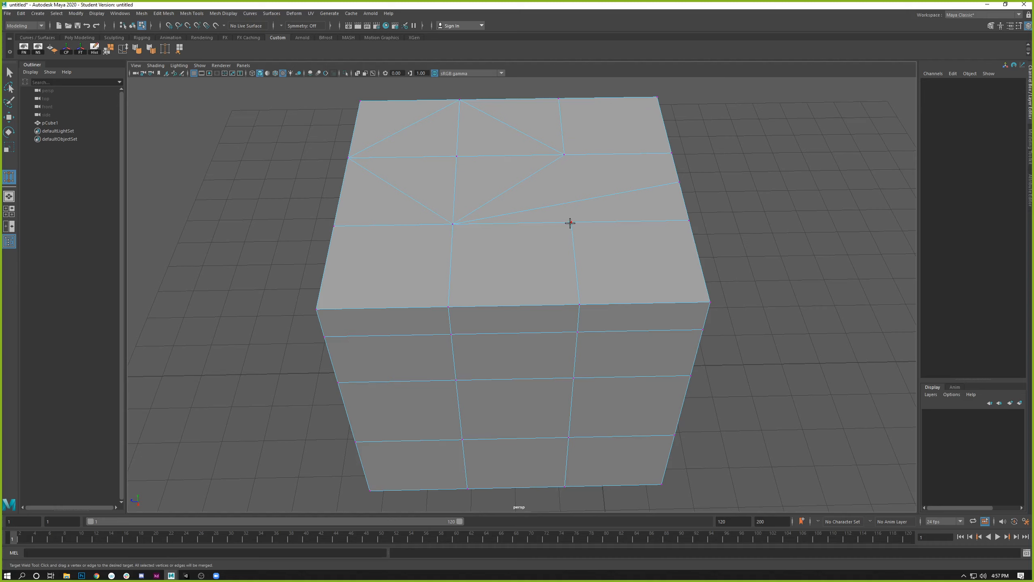
{"action": "left_click_drag", "start_coordinate": [570, 222], "coordinate": [443, 224]}
{"action": "left_click_drag", "start_coordinate": [601, 294], "coordinate": [469, 300], "text": "alt"}
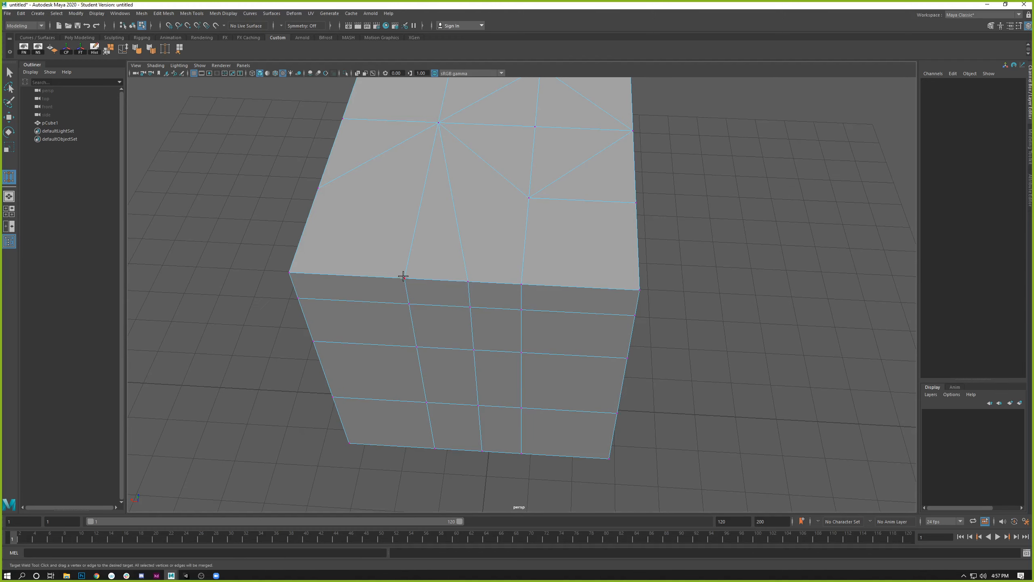
{"action": "left_click_drag", "start_coordinate": [403, 279], "coordinate": [468, 281]}
{"action": "left_click_drag", "start_coordinate": [415, 305], "coordinate": [436, 312]}
Weld the nearby rim vertex and the cube's adjacent top corner vertex inward to the diamond corner, forming a notch
{"action": "left_click_drag", "start_coordinate": [519, 290], "coordinate": [528, 201]}
{"action": "left_click_drag", "start_coordinate": [556, 297], "coordinate": [486, 179], "text": "alt"}
{"action": "left_click_drag", "start_coordinate": [529, 245], "coordinate": [485, 180]}
{"action": "left_click_drag", "start_coordinate": [484, 287], "coordinate": [523, 278], "text": "alt"}
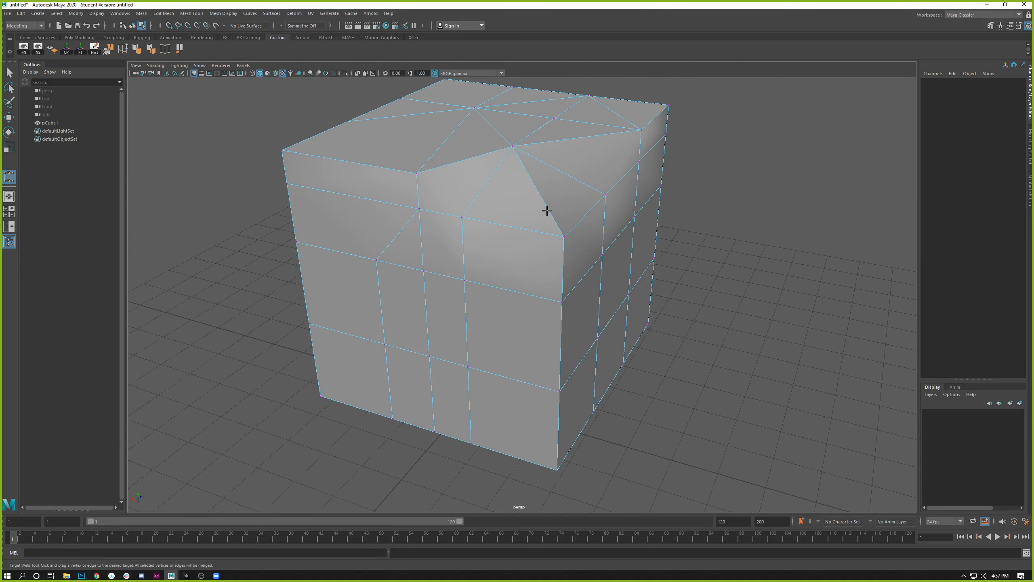
Select the edges around the border of the notched corner and harden them
{"action": "key", "text": "w"}
{"action": "right_click_drag", "start_coordinate": [447, 215], "coordinate": [452, 190]}
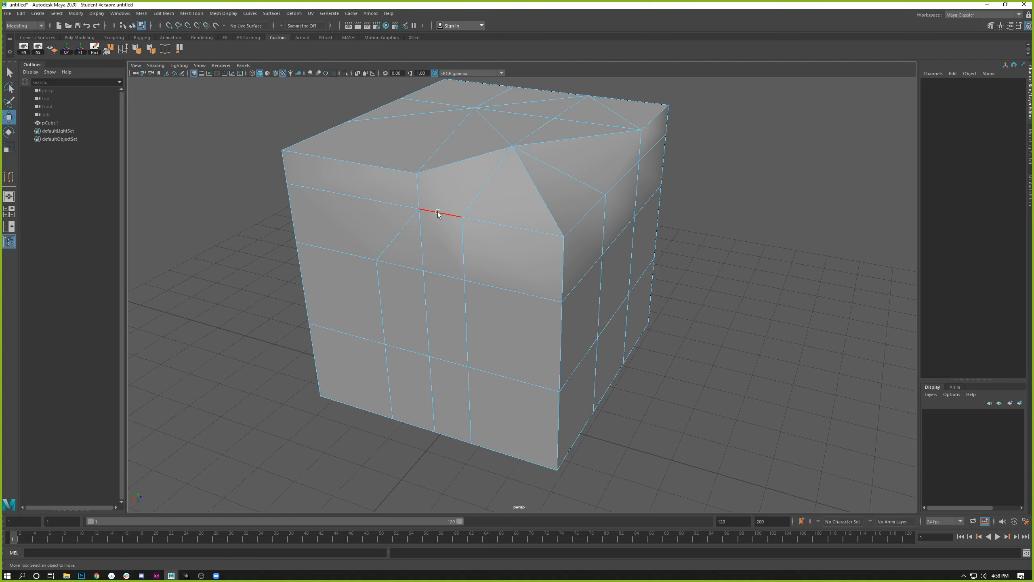
{"action": "left_click", "coordinate": [432, 212]}
{"action": "key", "text": "q"}
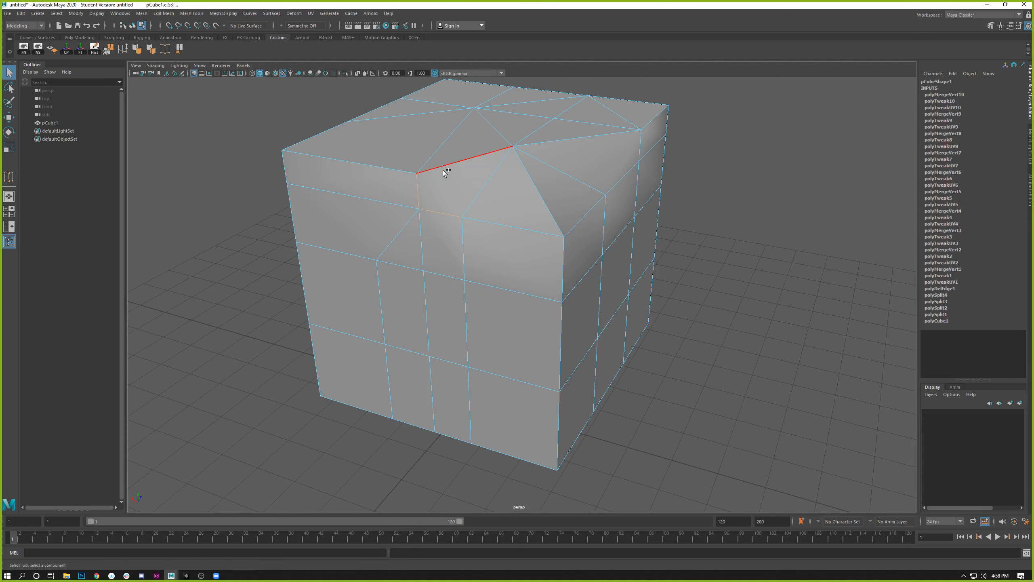
{"action": "left_click", "coordinate": [447, 165]}
{"action": "left_click", "coordinate": [551, 149], "text": "shift"}
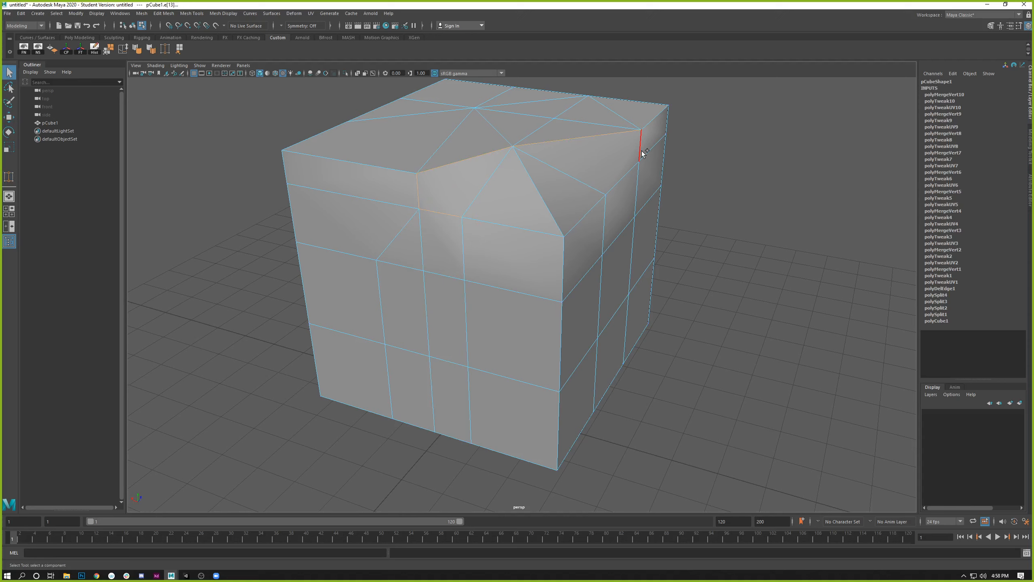
{"action": "left_click", "coordinate": [621, 171], "text": "shift"}
{"action": "left_click", "coordinate": [592, 209], "text": "shift"}
{"action": "left_click", "coordinate": [540, 233], "text": "shift"}
{"action": "left_click", "coordinate": [236, 13]}
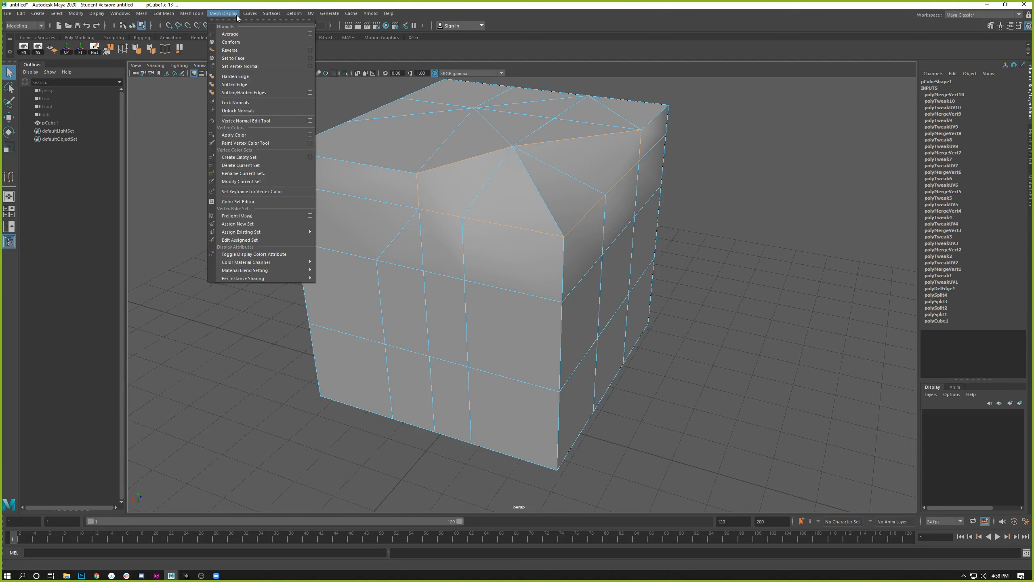
{"action": "left_click", "coordinate": [228, 76]}
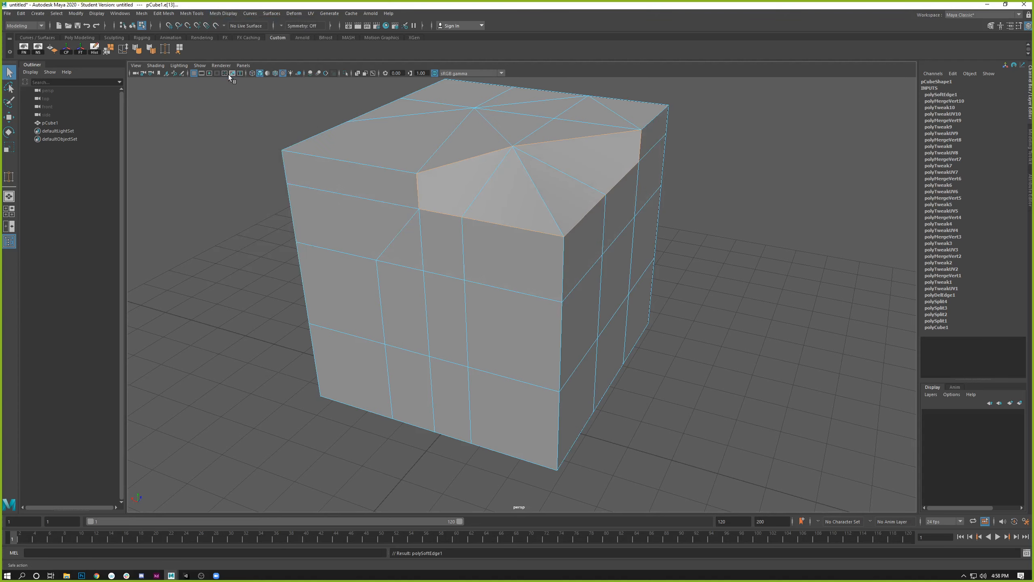
Return to object mode and examine the shading and wireframe of the notched corner from several angles
{"action": "right_click_drag", "start_coordinate": [473, 158], "coordinate": [518, 148]}
{"action": "left_click", "coordinate": [715, 249]}
{"action": "mouse_move", "coordinate": [719, 253]}
{"action": "left_mouse_down", "text": "alt"}
{"action": "mouse_move", "coordinate": [601, 247]}
{"action": "mouse_move", "coordinate": [655, 239]}
{"action": "mouse_move", "coordinate": [706, 253]}
{"action": "mouse_move", "coordinate": [703, 264]}
{"action": "left_mouse_up", "text": "alt"}
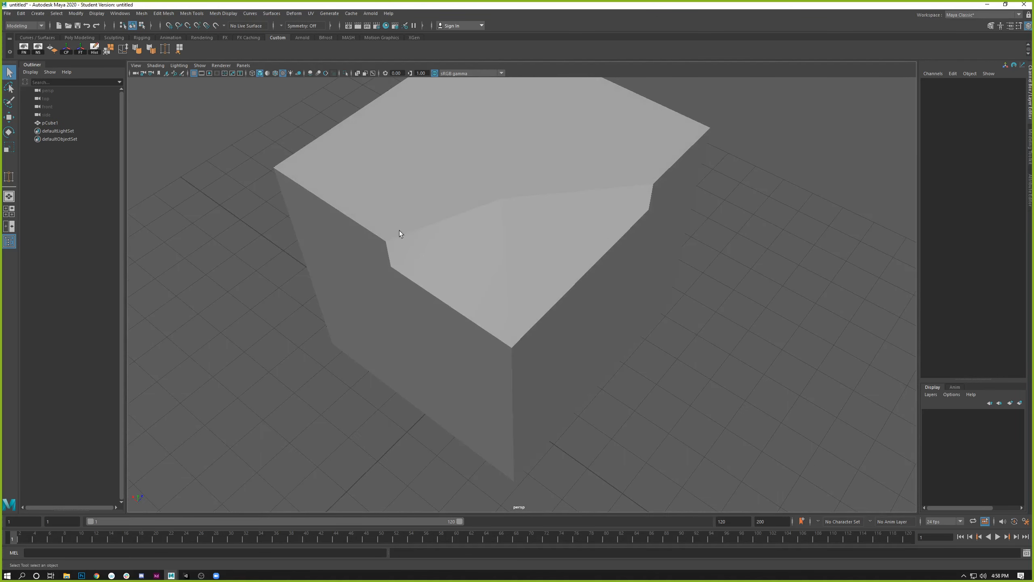
{"action": "mouse_move", "coordinate": [503, 200]}
{"action": "left_mouse_down", "text": "alt"}
{"action": "mouse_move", "coordinate": [487, 296]}
{"action": "mouse_move", "coordinate": [536, 291]}
{"action": "mouse_move", "coordinate": [540, 276]}
{"action": "mouse_move", "coordinate": [468, 297]}
{"action": "mouse_move", "coordinate": [407, 298]}
{"action": "mouse_move", "coordinate": [480, 234]}
{"action": "left_mouse_up", "text": "alt"}
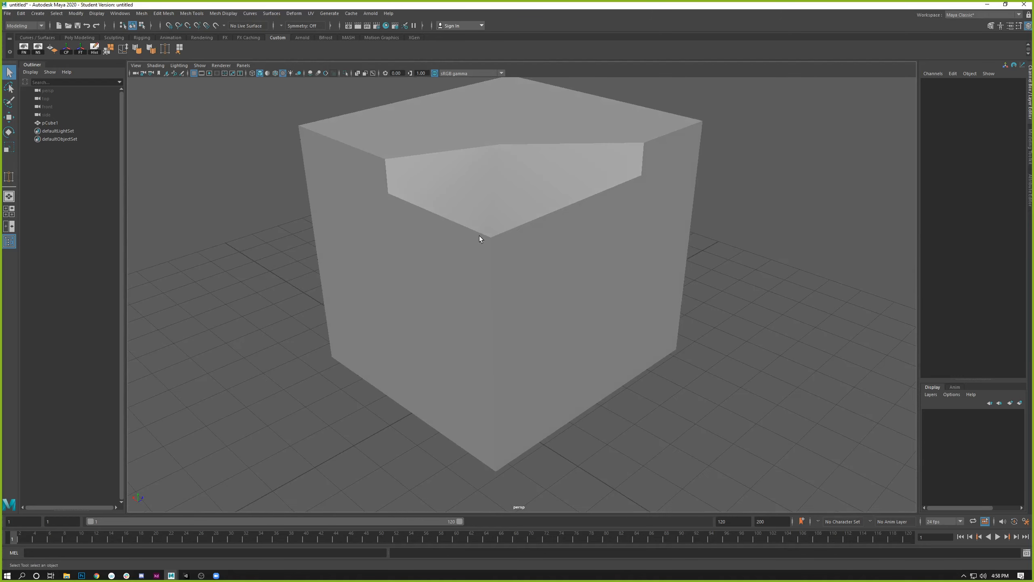
{"action": "left_click", "coordinate": [480, 234]}
{"action": "left_click_drag", "start_coordinate": [428, 254], "coordinate": [483, 269], "text": "alt"}
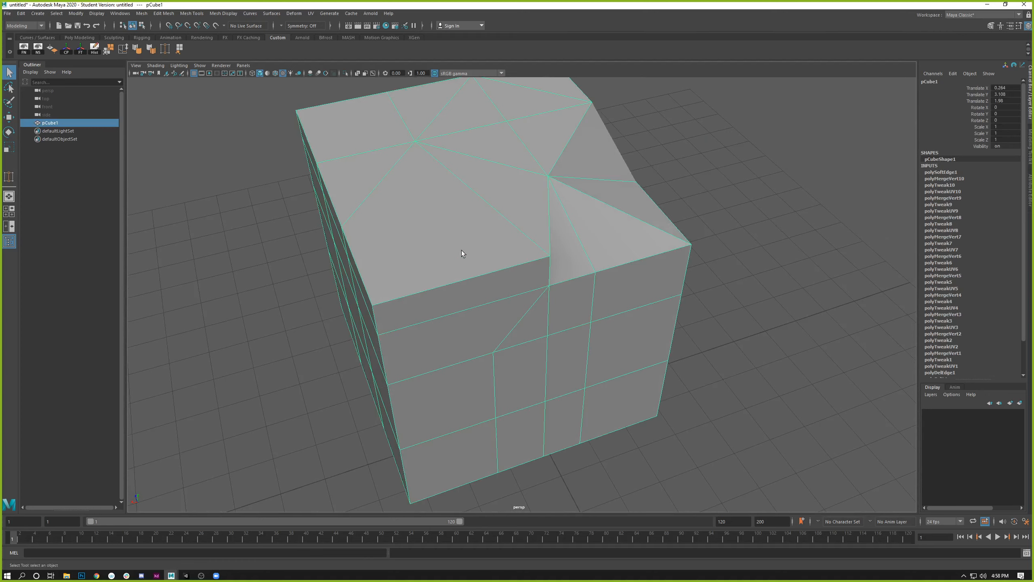
{"action": "left_click", "coordinate": [223, 13]}
{"action": "mouse_move", "coordinate": [257, 14]}
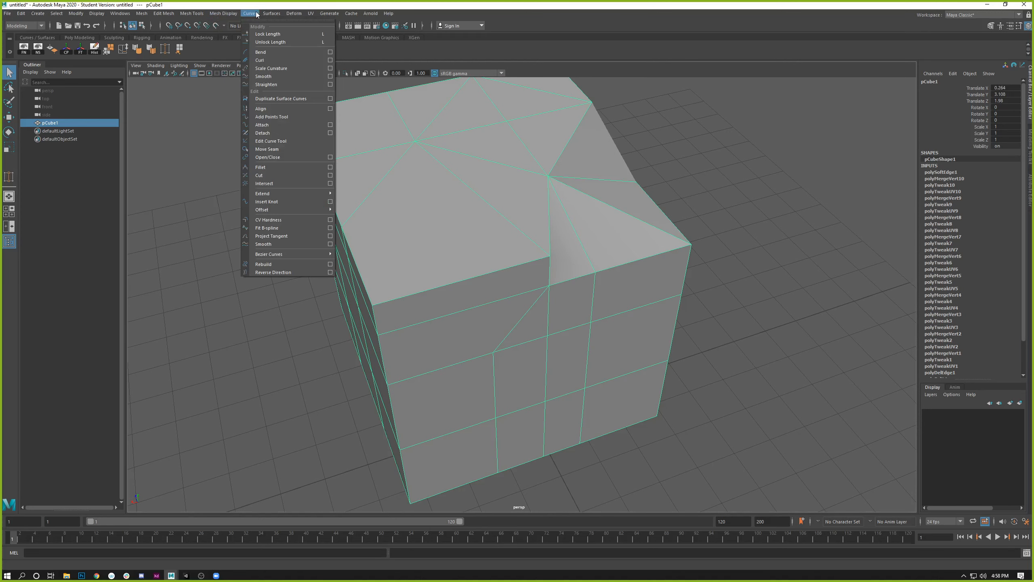
{"action": "mouse_move", "coordinate": [195, 15]}
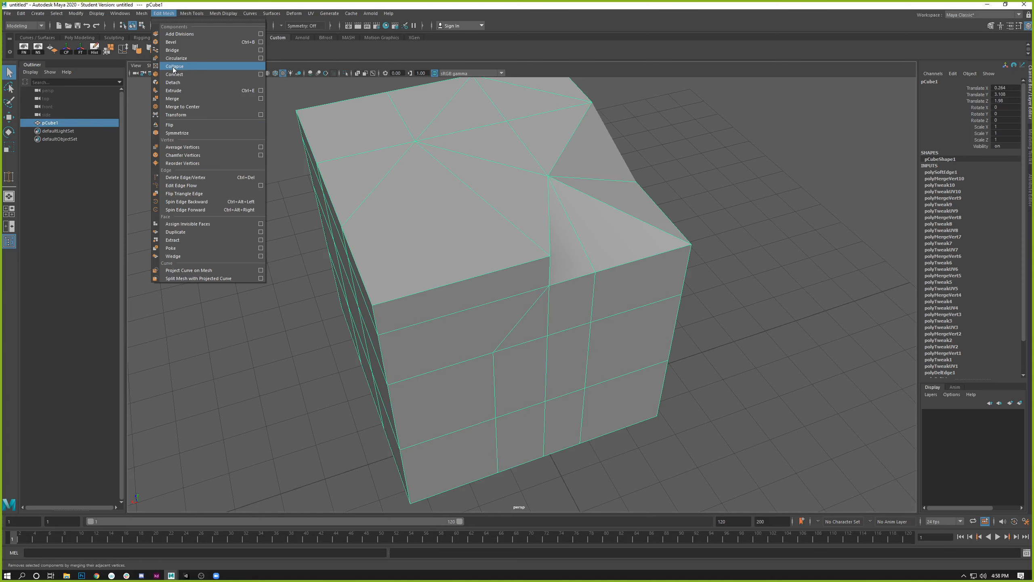
Collapse the block of faces at the cube's intact upper corner opposite the notch into a single point
{"action": "left_click_drag", "start_coordinate": [345, 161], "coordinate": [343, 185], "text": "alt"}
{"action": "middle_click_drag", "start_coordinate": [342, 185], "coordinate": [355, 199], "text": "alt"}
{"action": "right_click_drag", "start_coordinate": [323, 174], "coordinate": [324, 194]}
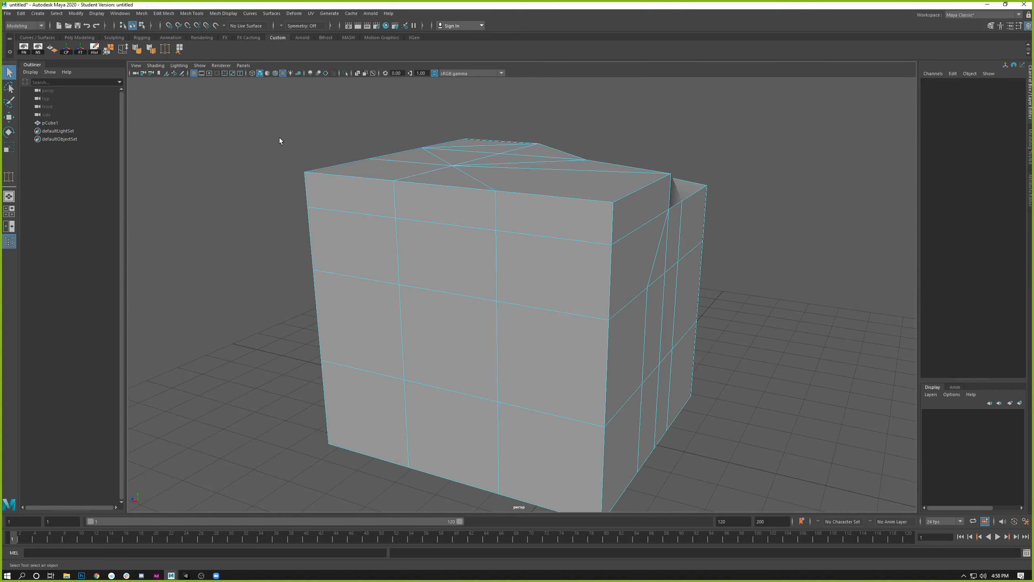
{"action": "left_click_drag", "start_coordinate": [262, 126], "coordinate": [347, 235]}
{"action": "left_click_drag", "start_coordinate": [347, 234], "coordinate": [369, 226], "text": "alt"}
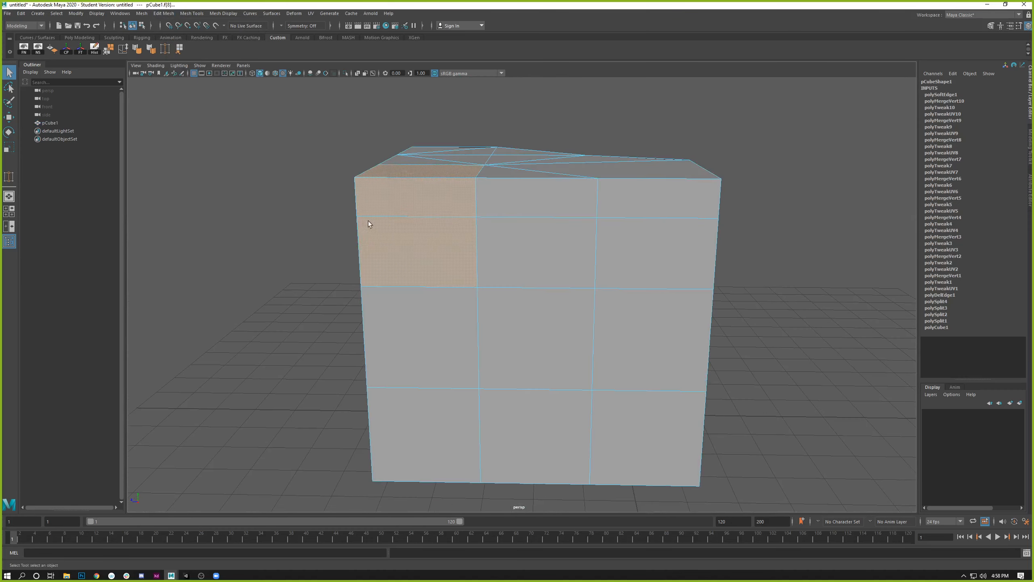
{"action": "left_click", "coordinate": [163, 14]}
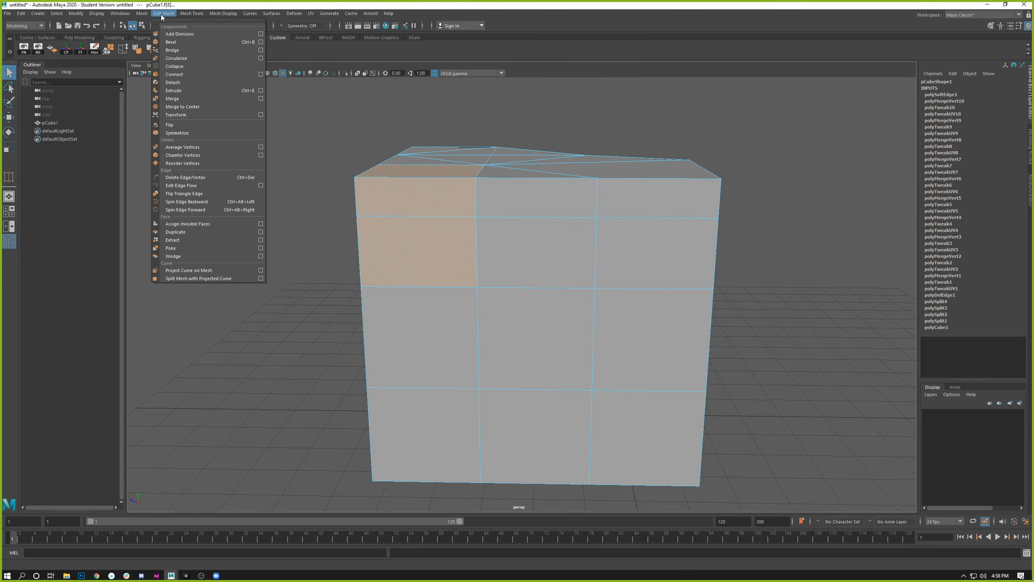
{"action": "left_click", "coordinate": [171, 66]}
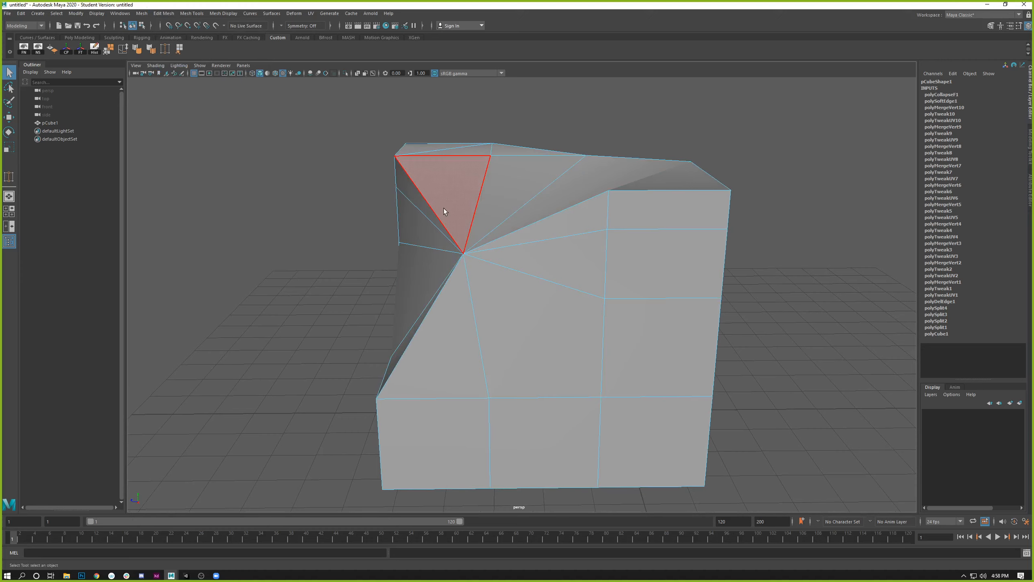
{"action": "left_click_drag", "start_coordinate": [518, 291], "coordinate": [481, 256], "text": "alt"}
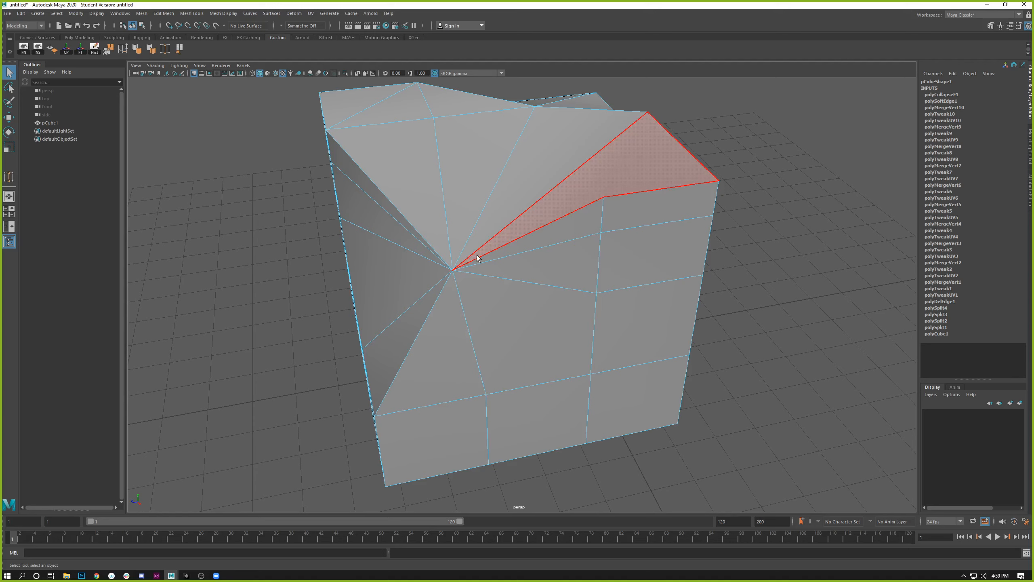
{"action": "left_click", "coordinate": [141, 13]}
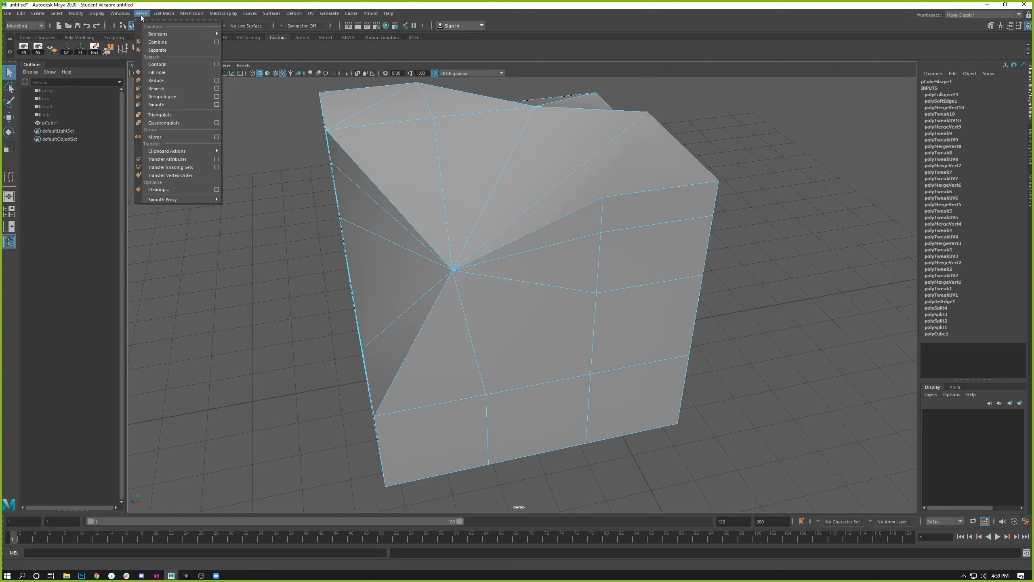
{"action": "mouse_move", "coordinate": [161, 15]}
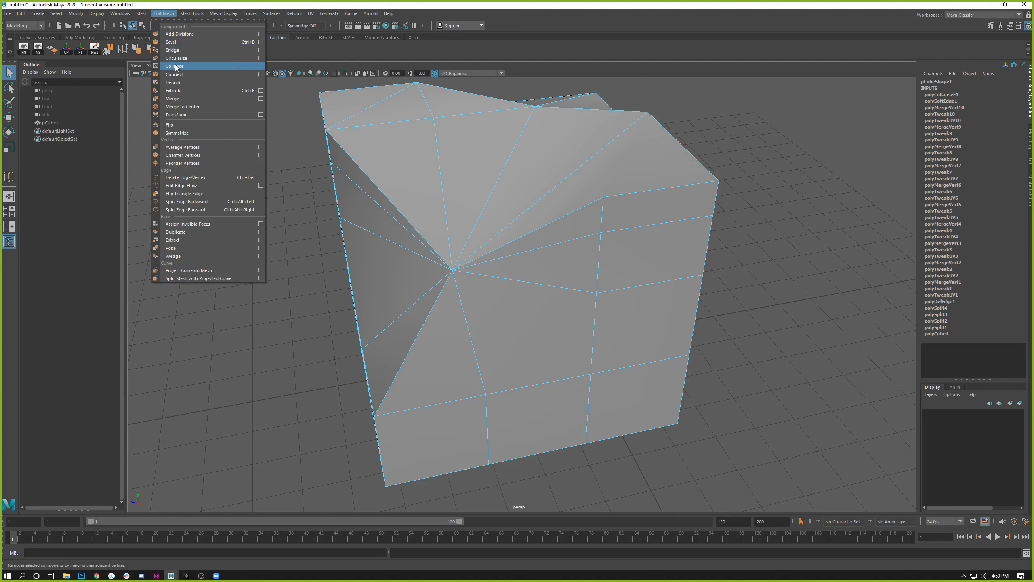
{"action": "mouse_move", "coordinate": [192, 14]}
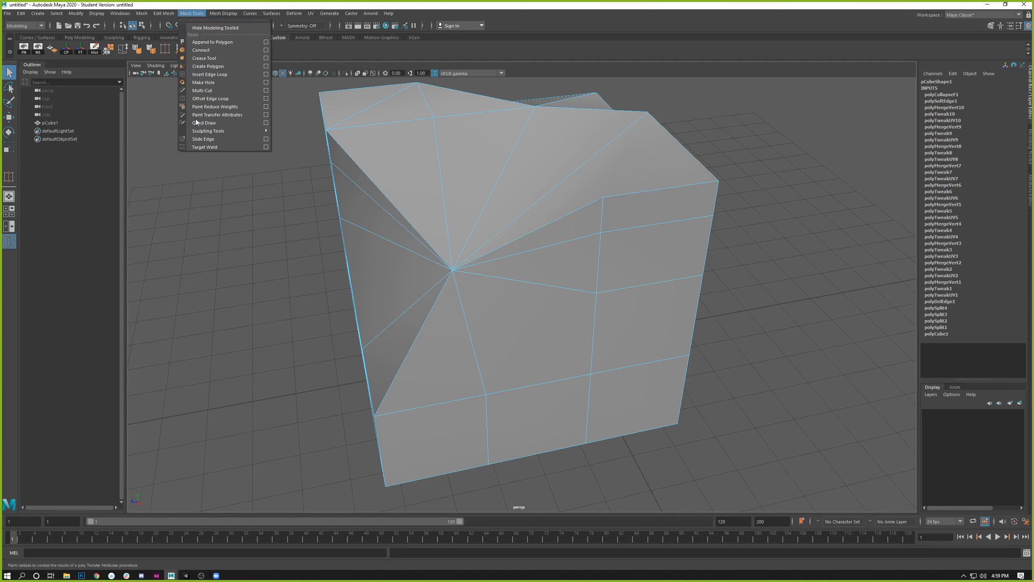
{"action": "left_click", "coordinate": [196, 148]}
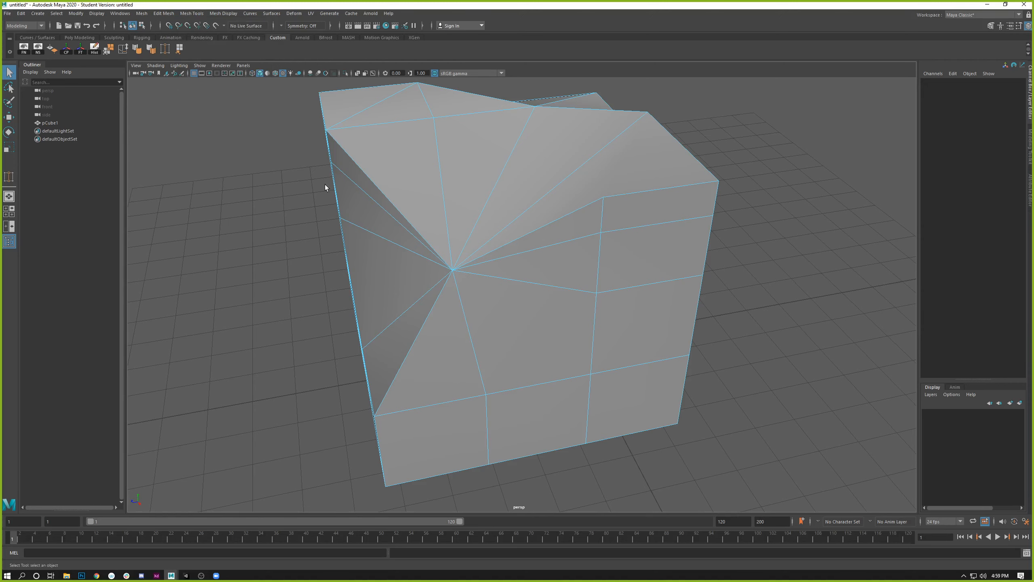
Delete the edited cube and create a polygon cylinder about 1.83 units in radius and 5.07 units high
{"action": "right_click_drag", "start_coordinate": [359, 166], "coordinate": [377, 162]}
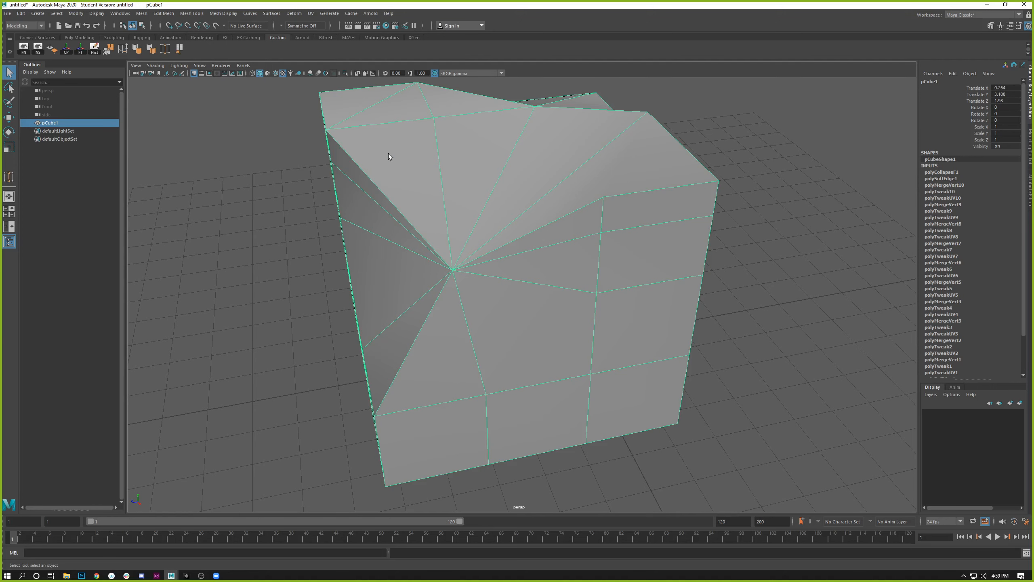
{"action": "key", "text": "Delete"}
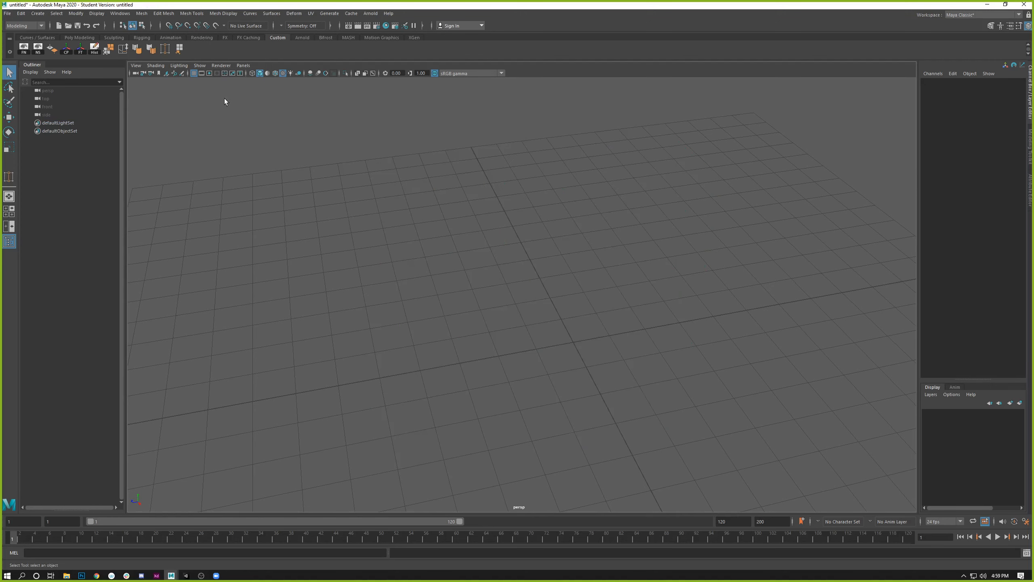
{"action": "left_click", "coordinate": [37, 13]}
{"action": "mouse_move", "coordinate": [102, 42]}
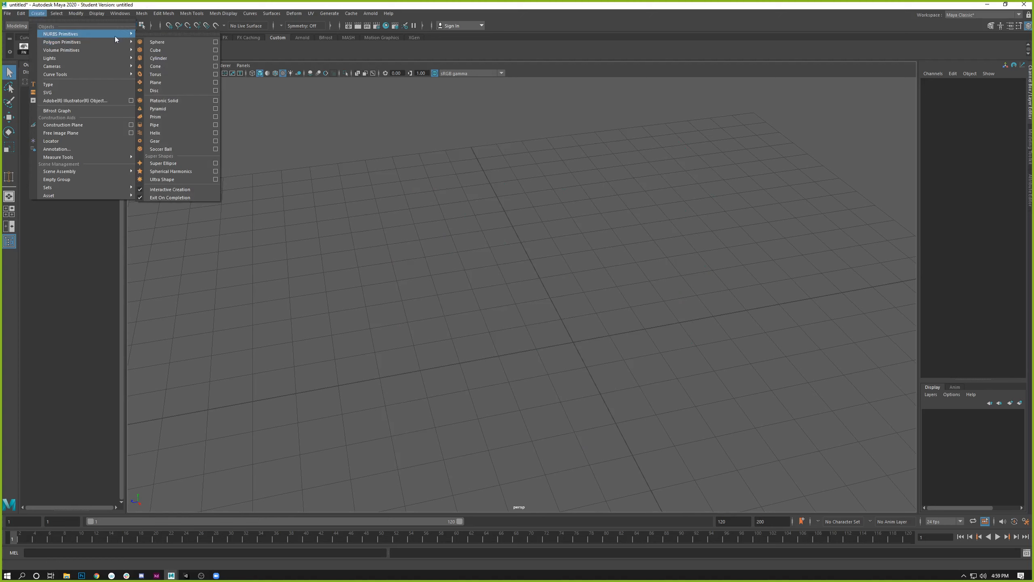
{"action": "left_click", "coordinate": [153, 58]}
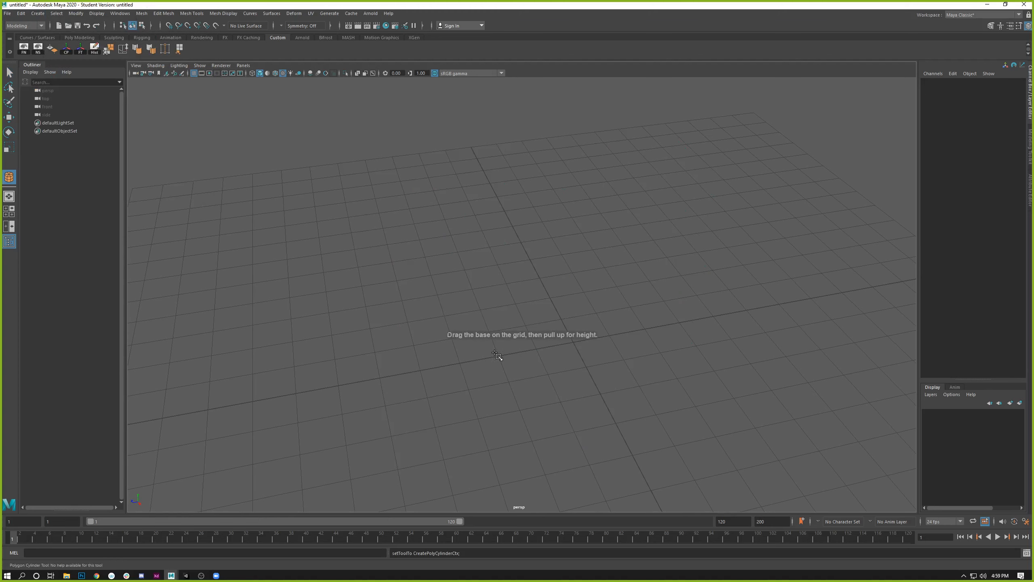
{"action": "left_click_drag", "start_coordinate": [497, 355], "coordinate": [551, 242]}
{"action": "right_click_drag", "start_coordinate": [551, 241], "coordinate": [617, 253], "text": "alt"}
{"action": "middle_click_drag", "start_coordinate": [617, 253], "coordinate": [630, 345], "text": "alt"}
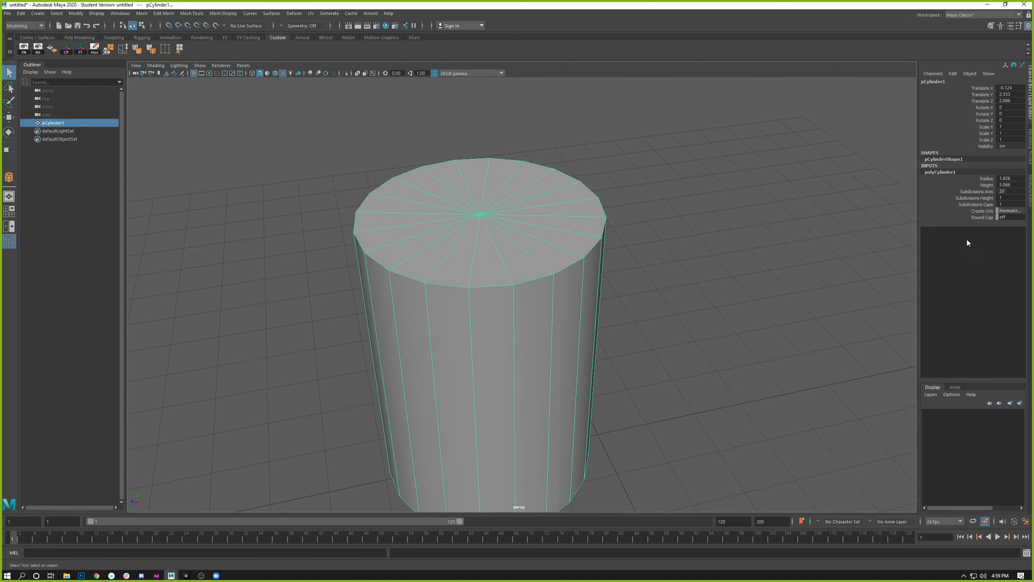
Try setting the cylinder's cap subdivisions to 0, and undo the change
{"action": "double_click", "coordinate": [1011, 204]}
{"action": "type", "text": "0"}
{"action": "key", "text": "Return"}
{"action": "scroll", "coordinate": [507, 247], "scroll_direction": "up", "scroll_amount": 1}
{"action": "scroll", "coordinate": [511, 252], "scroll_direction": "up", "scroll_amount": 3}
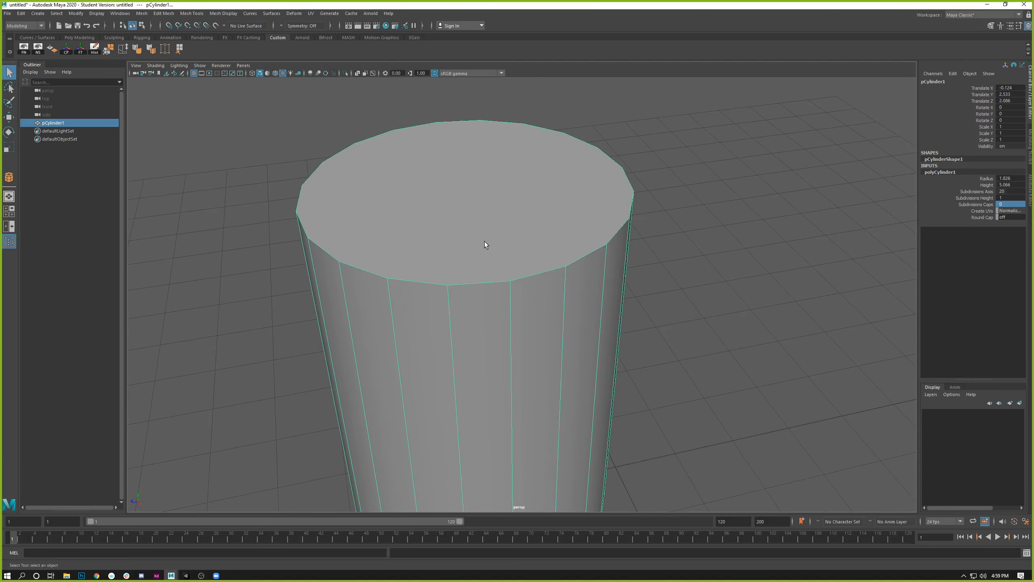
{"action": "key", "text": "ctrl+z"}
Chamfer the centre vertex of the cylinder's top cap with a width of 0.25
{"action": "right_click_drag", "start_coordinate": [466, 190], "coordinate": [441, 190]}
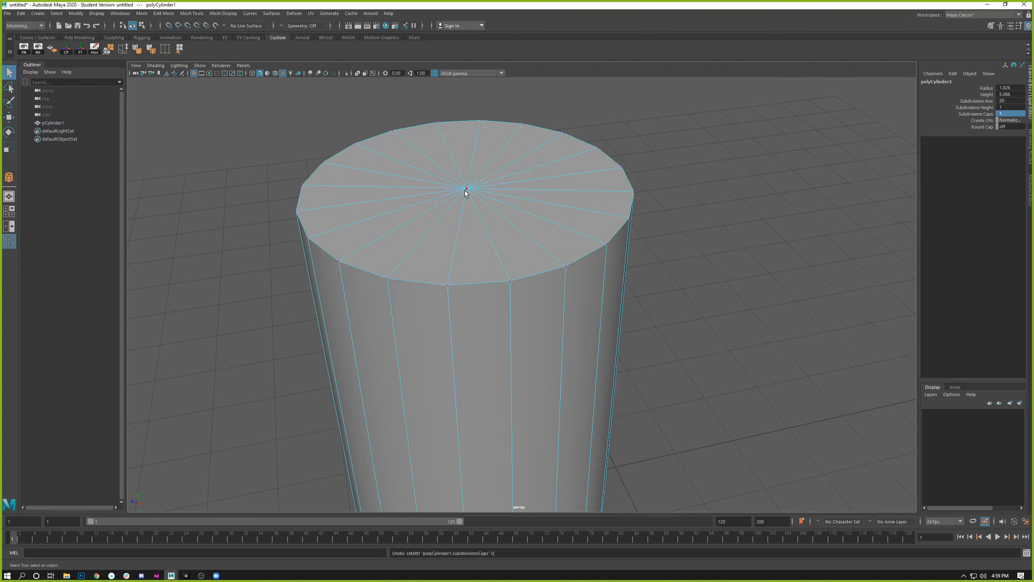
{"action": "left_click", "coordinate": [467, 189]}
{"action": "left_click", "coordinate": [466, 189]}
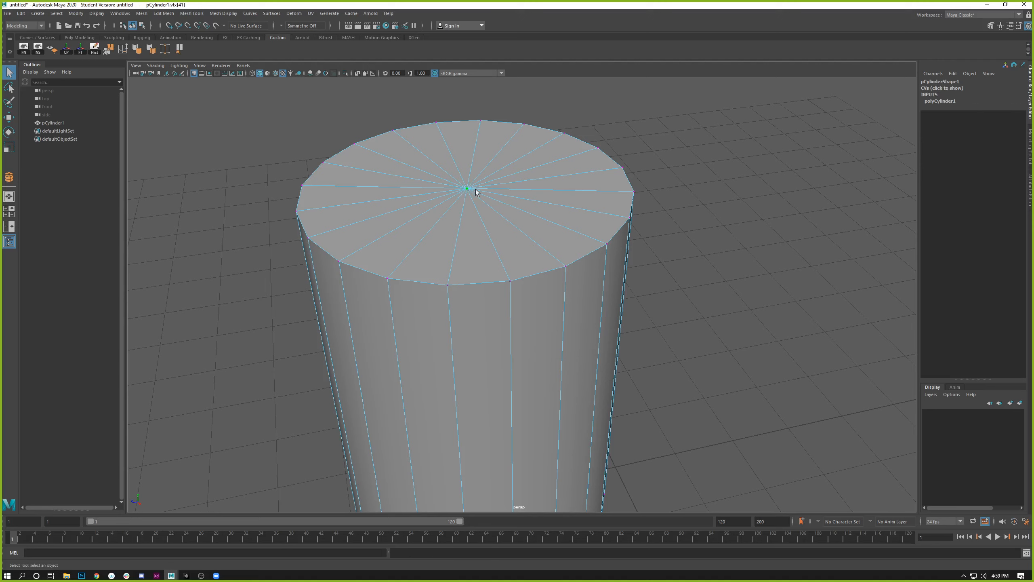
{"action": "key", "text": "w"}
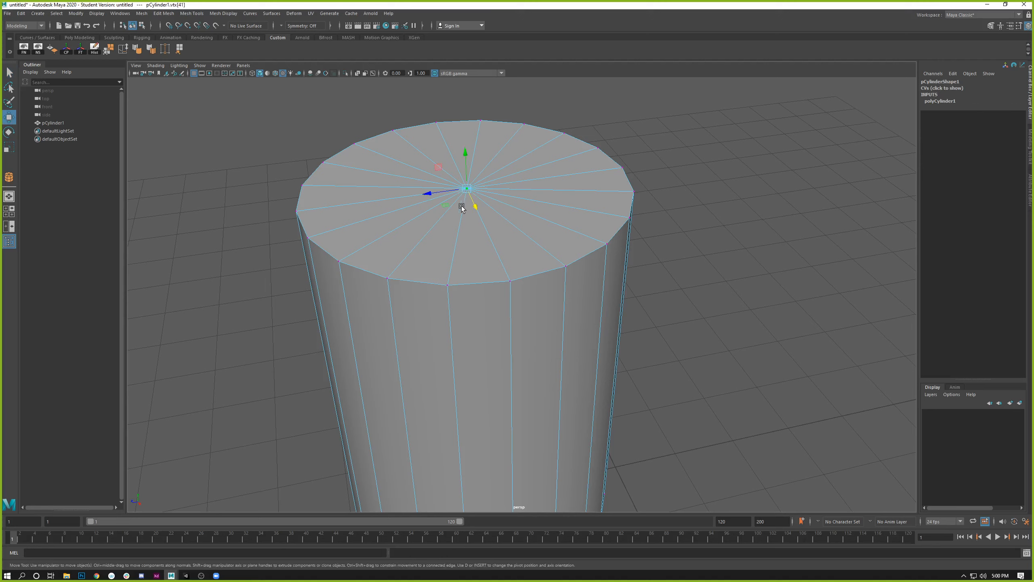
{"action": "left_click", "coordinate": [191, 13]}
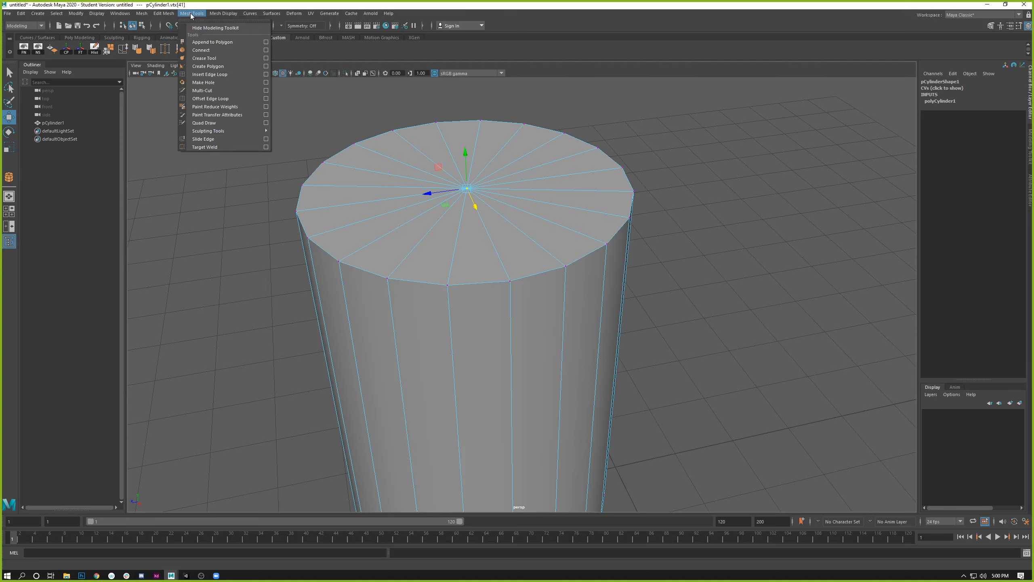
{"action": "mouse_move", "coordinate": [163, 15]}
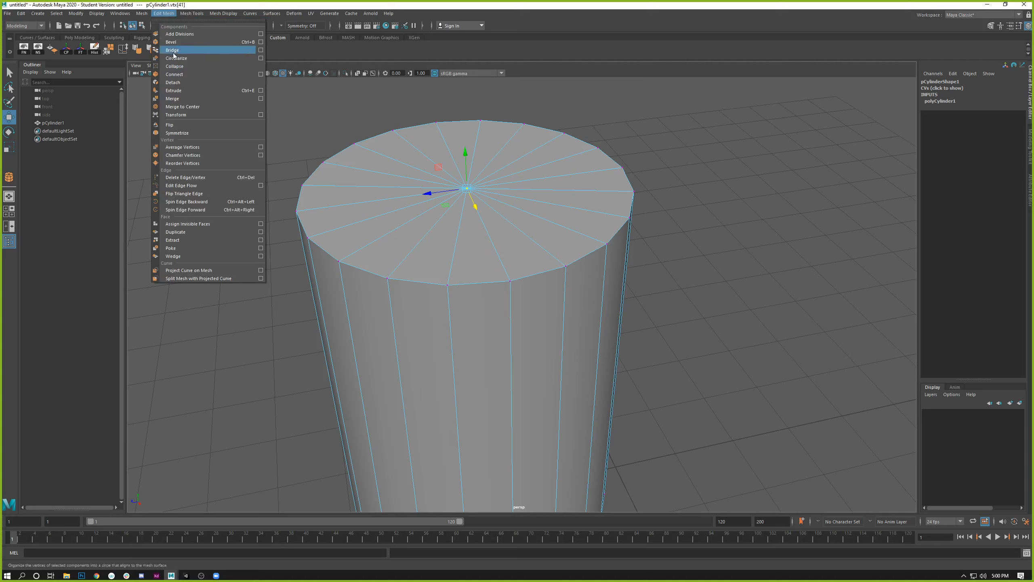
{"action": "left_click", "coordinate": [186, 160]}
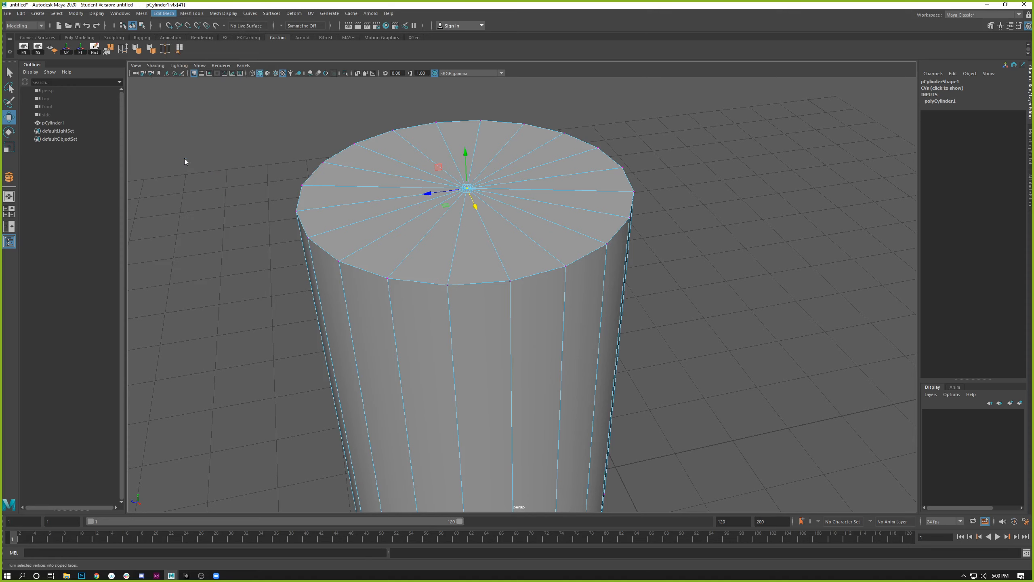
{"action": "left_click", "coordinate": [160, 13]}
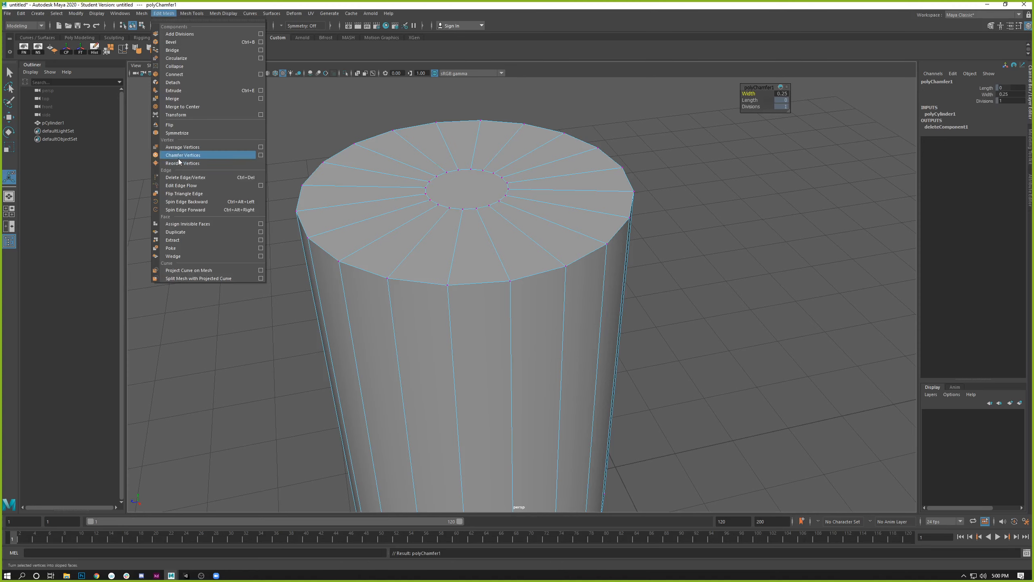
{"action": "left_click", "coordinate": [439, 183]}
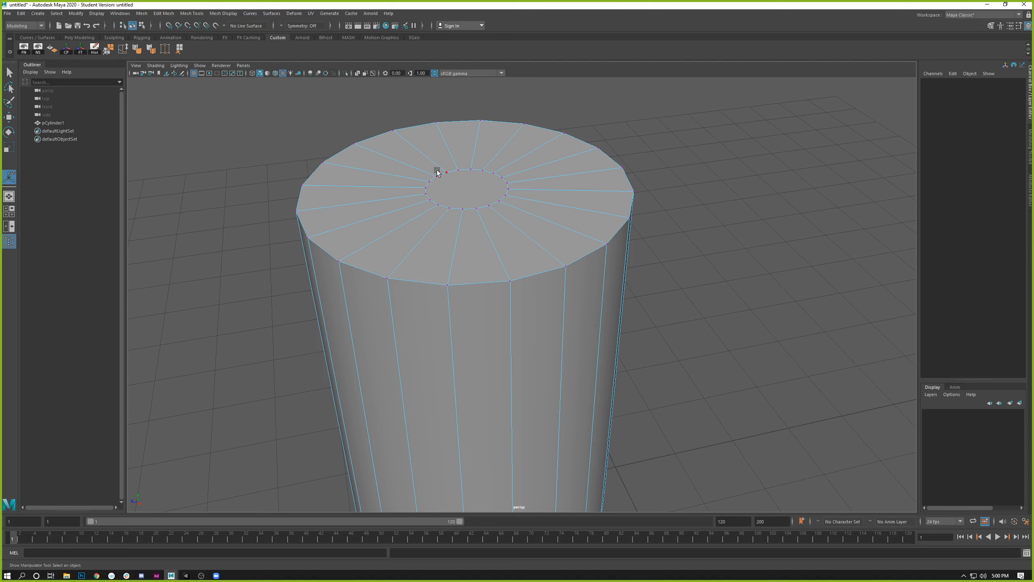
Scale the new circular face on the cylinder's top outward evenly until only a narrow rim surrounds it
{"action": "left_click_drag", "start_coordinate": [442, 190], "coordinate": [471, 212], "text": "alt"}
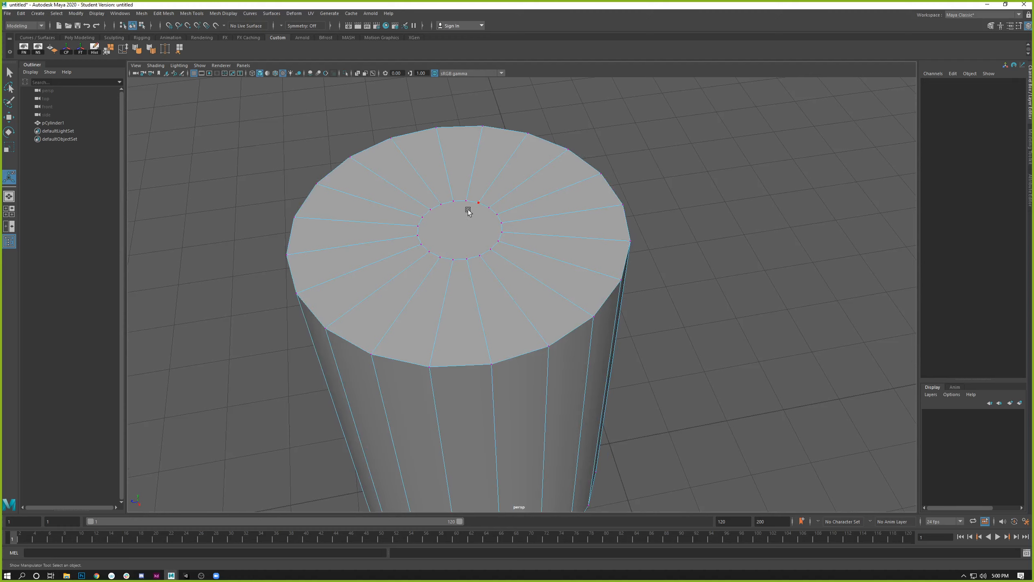
{"action": "left_click_drag", "start_coordinate": [366, 262], "coordinate": [437, 235], "text": "alt"}
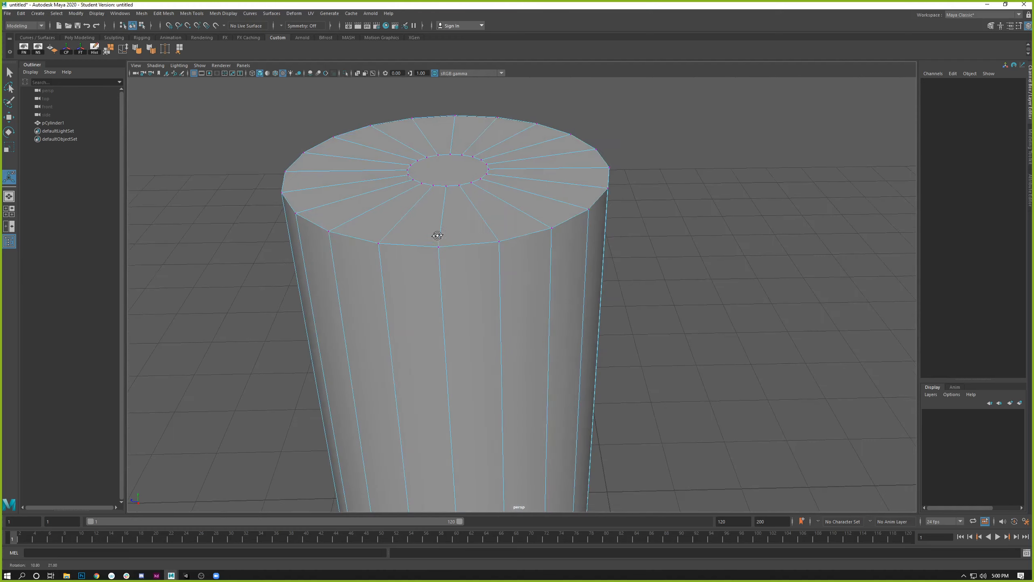
{"action": "right_click_drag", "start_coordinate": [433, 177], "coordinate": [432, 198]}
{"action": "left_click", "coordinate": [432, 178]}
{"action": "key", "text": "r"}
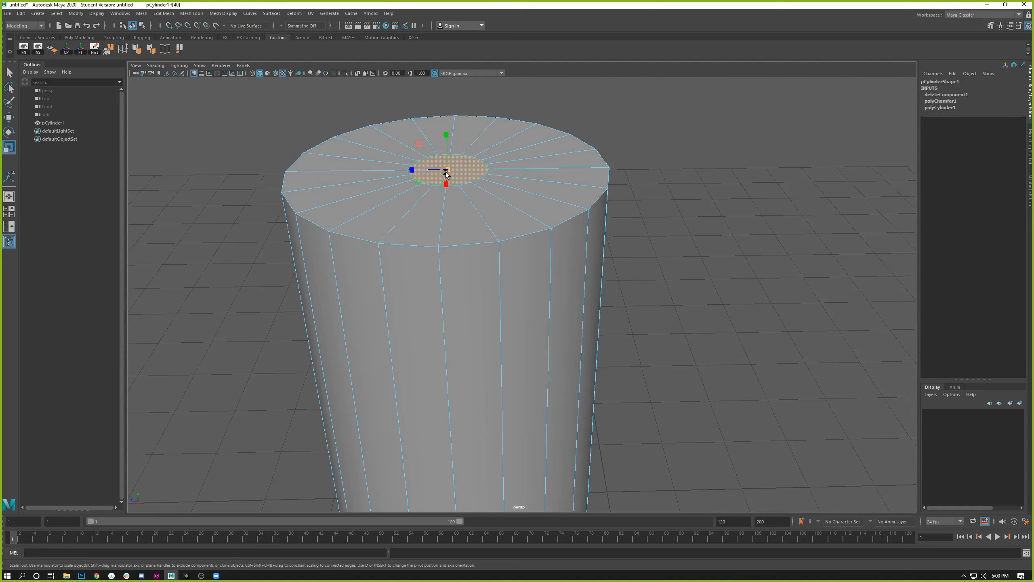
{"action": "left_click_drag", "start_coordinate": [446, 174], "coordinate": [591, 205]}
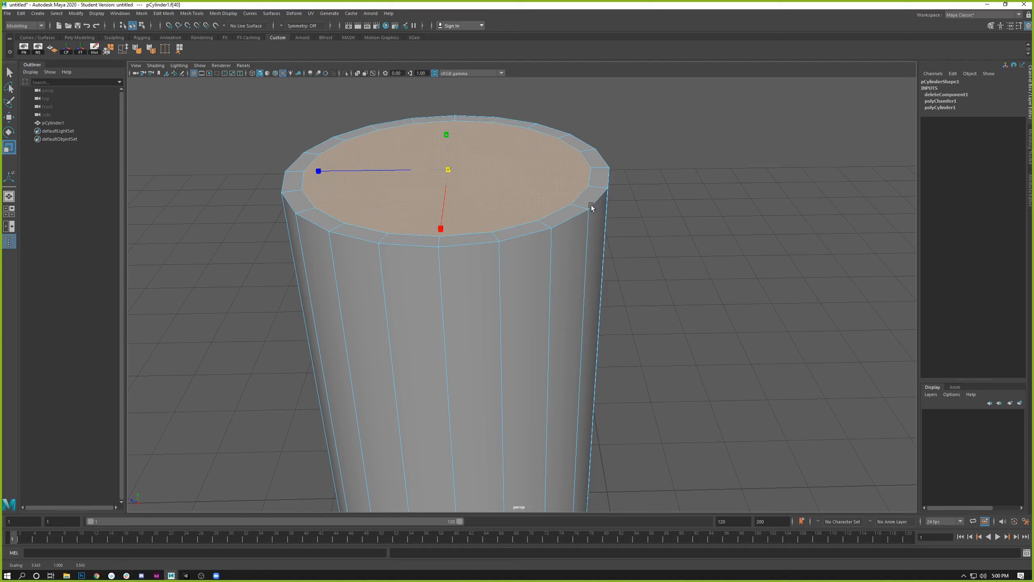
{"action": "left_click", "coordinate": [684, 234]}
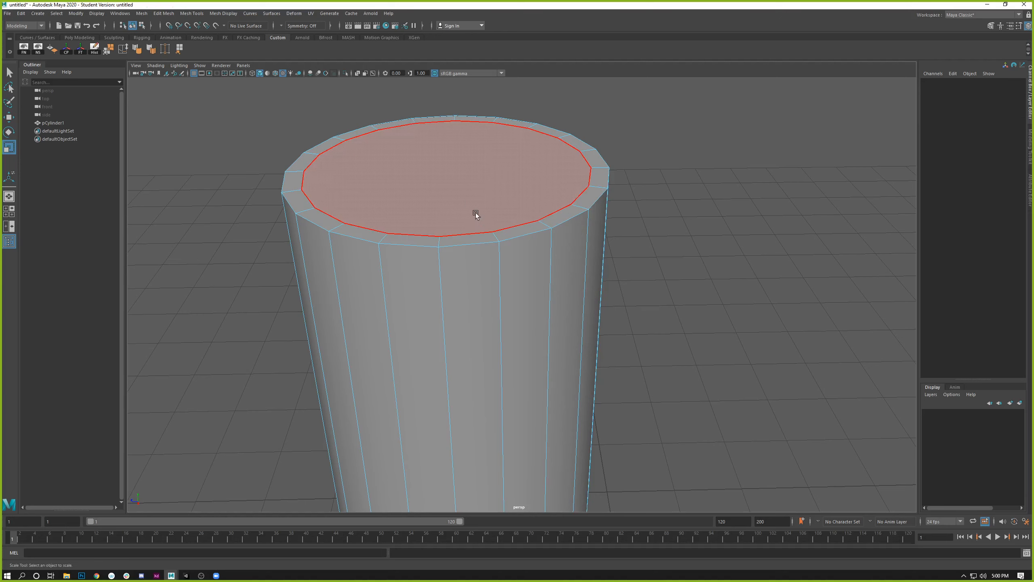
{"action": "left_click", "coordinate": [475, 212]}
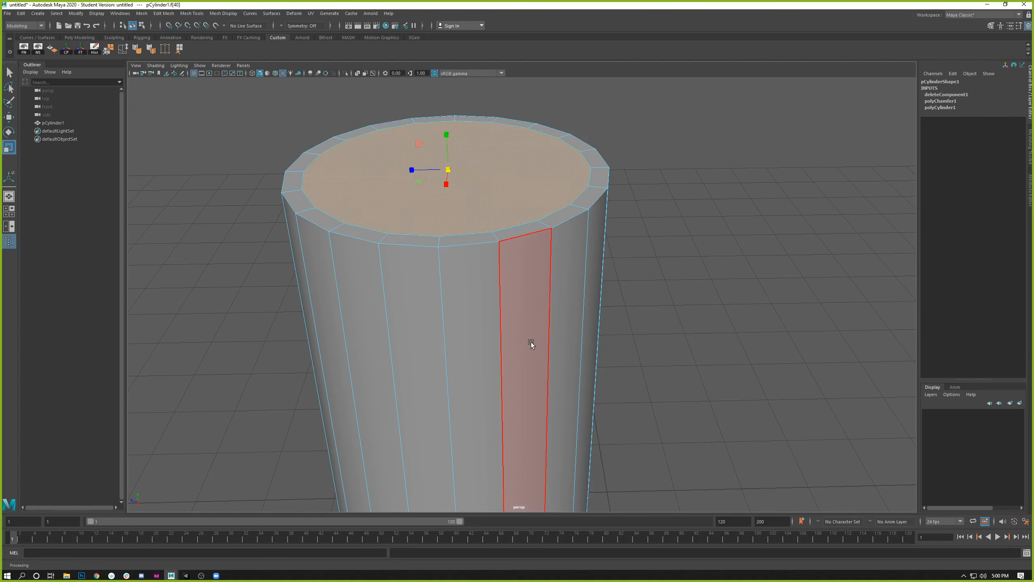
Create a second polygon cylinder beside the first, about 2.4 units in radius and 4.9 units high
{"action": "right_click_drag", "start_coordinate": [565, 281], "coordinate": [491, 210], "text": "alt"}
{"action": "middle_click_drag", "start_coordinate": [491, 210], "coordinate": [285, 163], "text": "alt"}
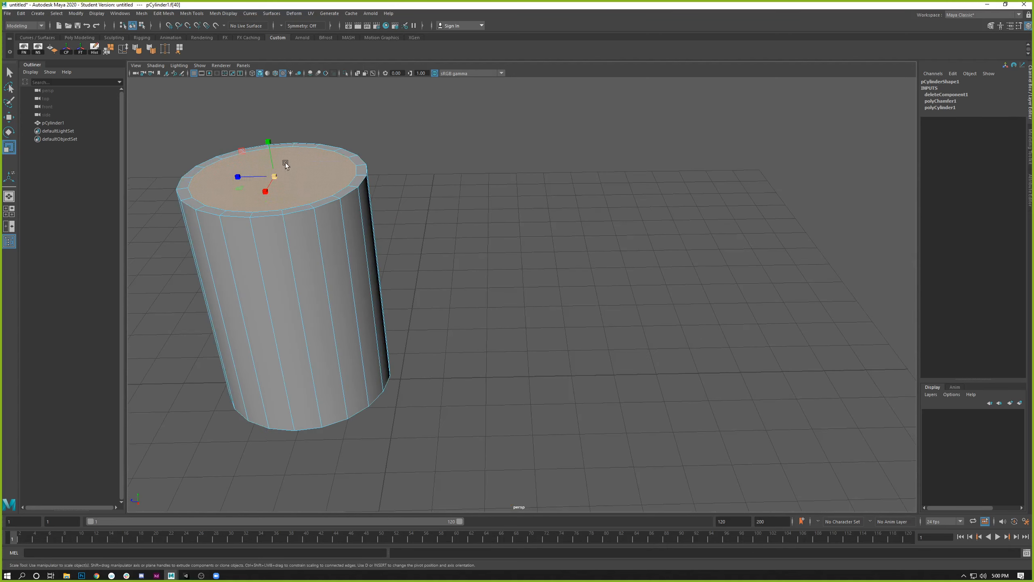
{"action": "left_click", "coordinate": [36, 14]}
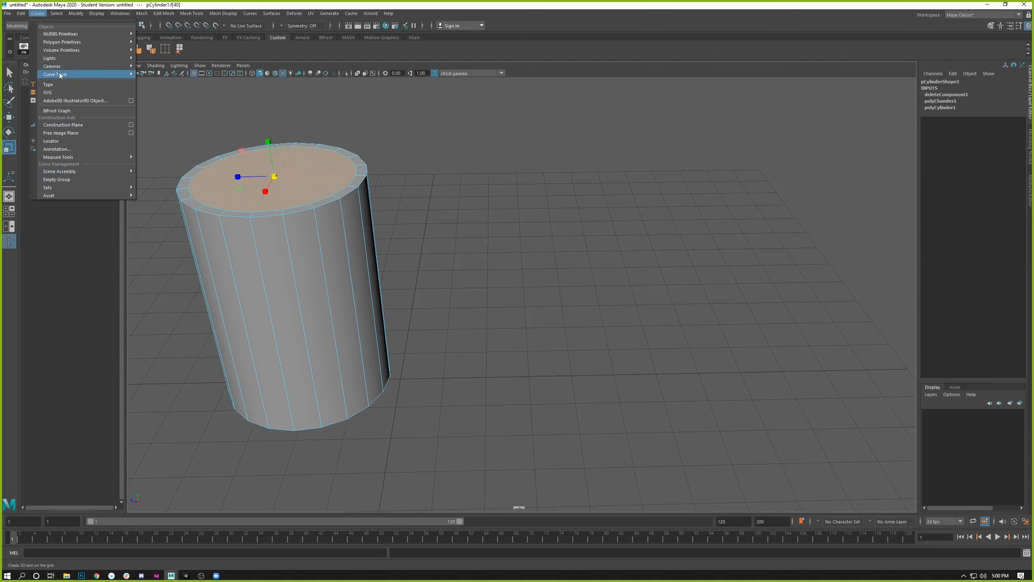
{"action": "mouse_move", "coordinate": [55, 44]}
{"action": "left_click", "coordinate": [156, 65]}
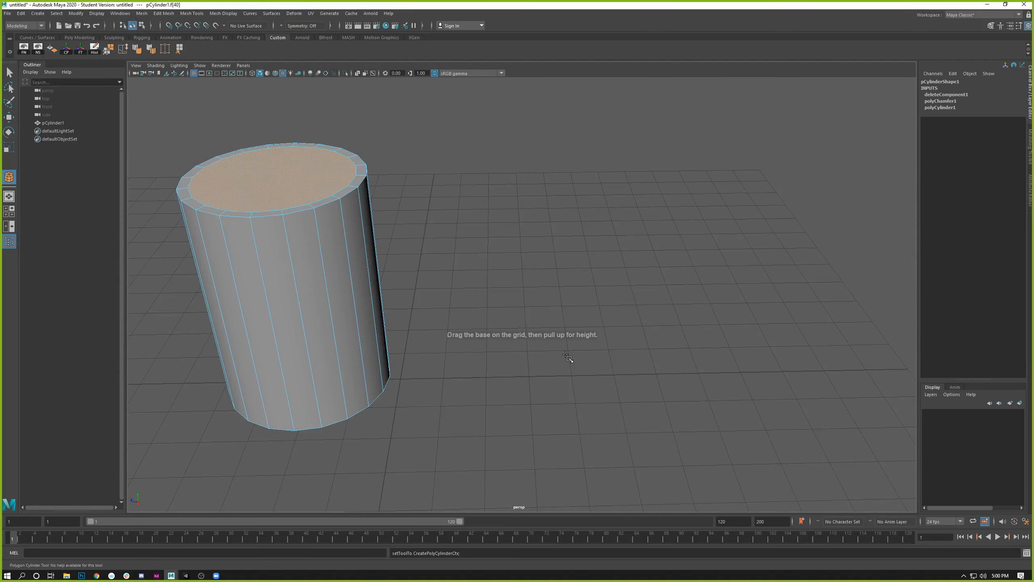
{"action": "left_click_drag", "start_coordinate": [598, 377], "coordinate": [622, 184]}
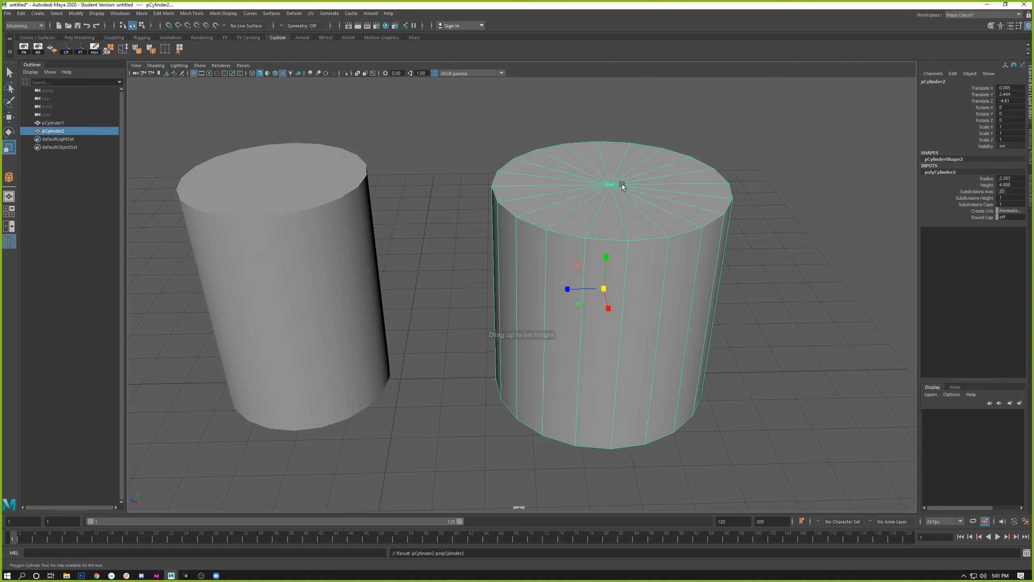
Set the second cylinder's cap subdivisions to 0 to turn its top into a single face
{"action": "right_click_drag", "start_coordinate": [619, 186], "coordinate": [578, 185]}
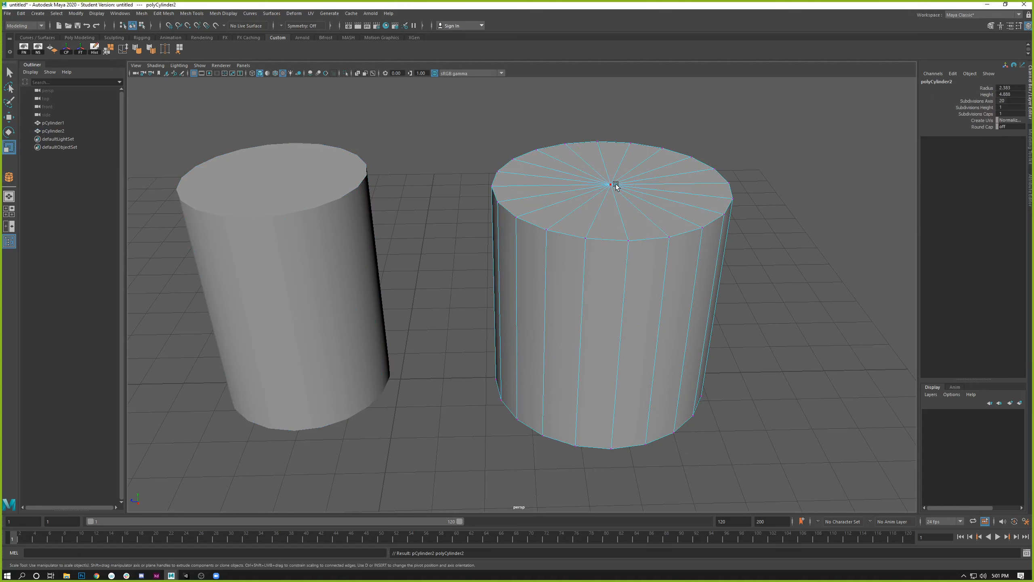
{"action": "left_click", "coordinate": [611, 185]}
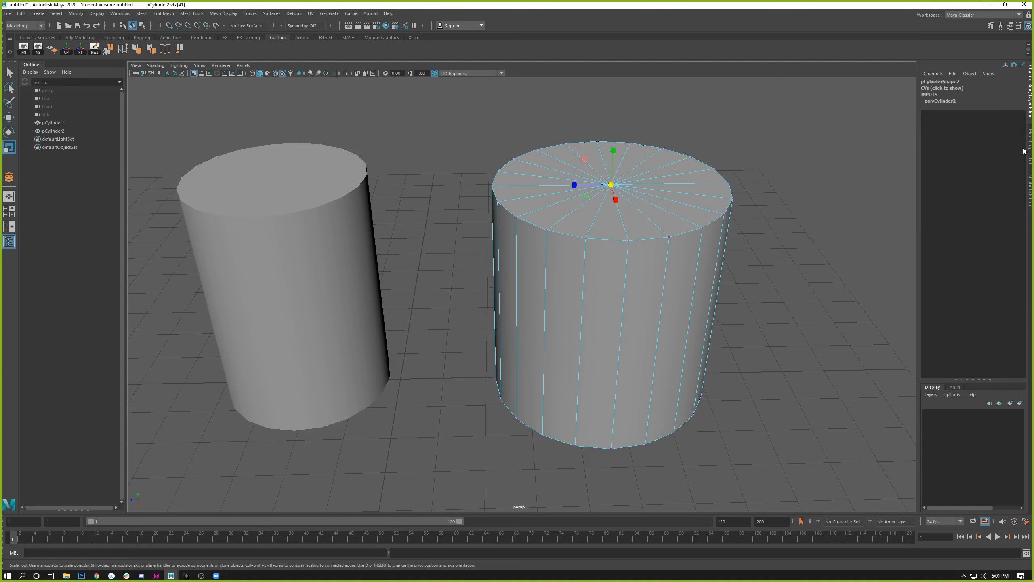
{"action": "left_click", "coordinate": [939, 101]}
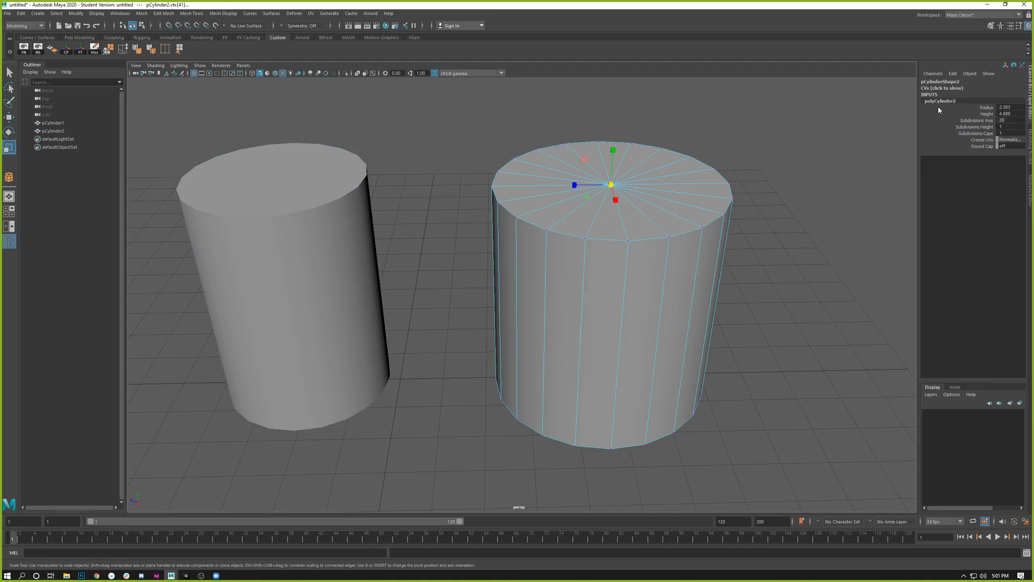
{"action": "left_click", "coordinate": [1006, 134]}
{"action": "key", "text": "Return"}
Select the second cylinder's top cap face and try moving it vertically
{"action": "left_click", "coordinate": [625, 198]}
{"action": "mouse_move", "coordinate": [585, 202]}
{"action": "right_mouse_down"}
{"action": "mouse_move", "coordinate": [586, 178]}
{"action": "mouse_move", "coordinate": [594, 211]}
{"action": "right_mouse_up"}
{"action": "left_click", "coordinate": [590, 199]}
{"action": "key", "text": "w"}
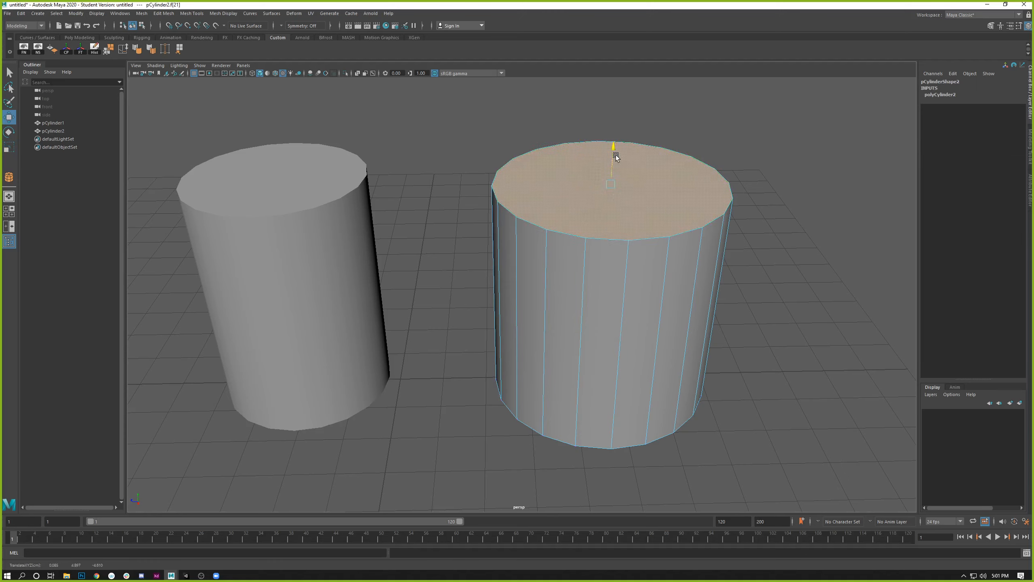
{"action": "left_click_drag", "start_coordinate": [616, 155], "coordinate": [600, 168]}
Extrude the inner circular face on the first cylinder's top downward by 0.65, leaving a thin raised rim
{"action": "left_click", "coordinate": [259, 222]}
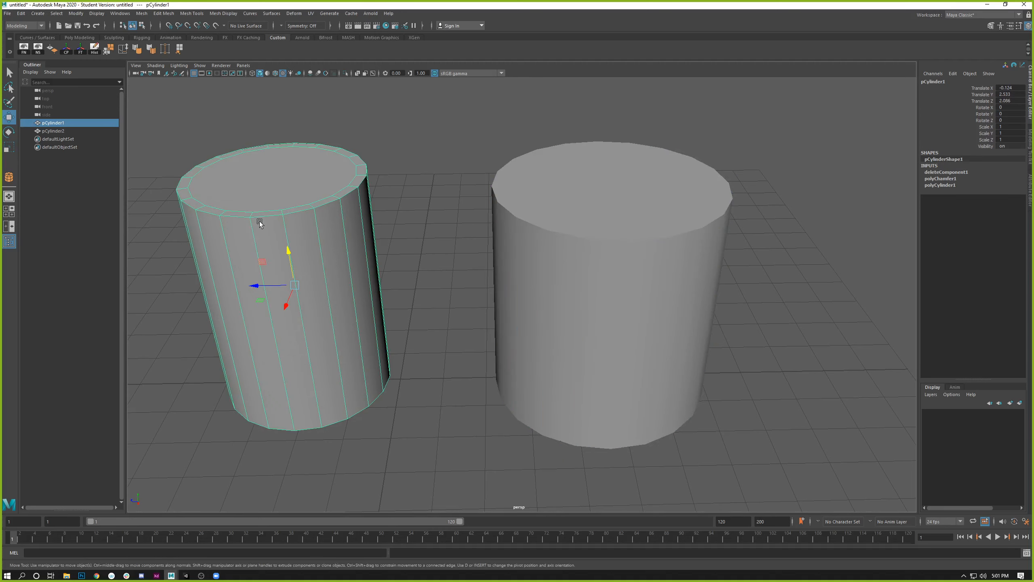
{"action": "left_click_drag", "start_coordinate": [260, 222], "coordinate": [358, 190], "text": "alt"}
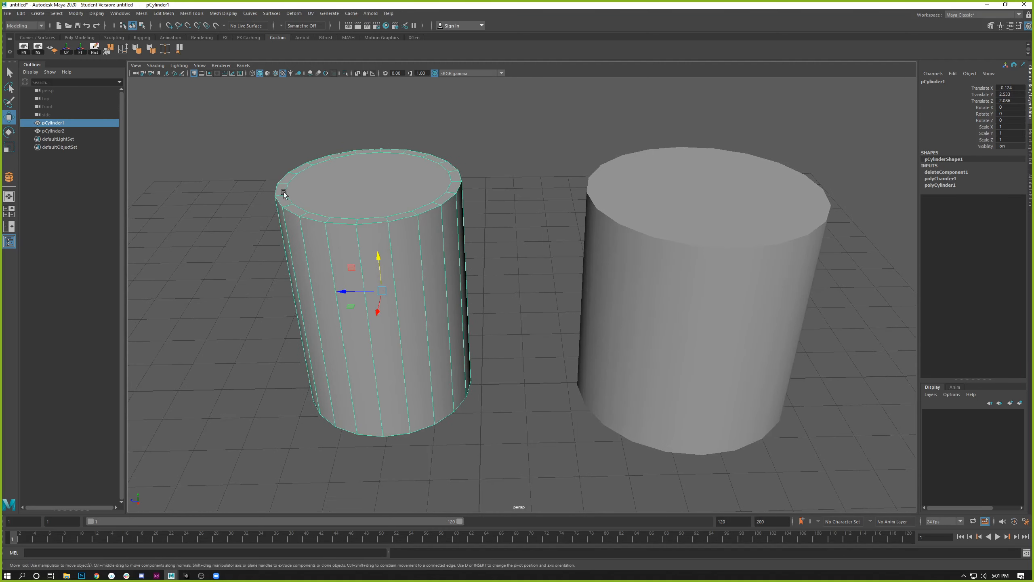
{"action": "left_click_drag", "start_coordinate": [389, 241], "coordinate": [366, 255], "text": "alt"}
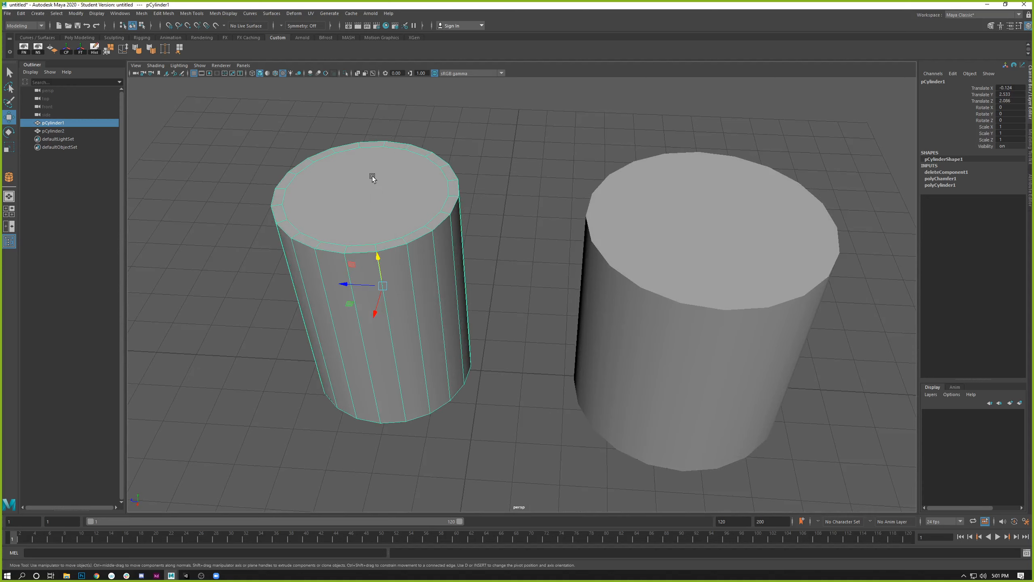
{"action": "right_click", "coordinate": [348, 195]}
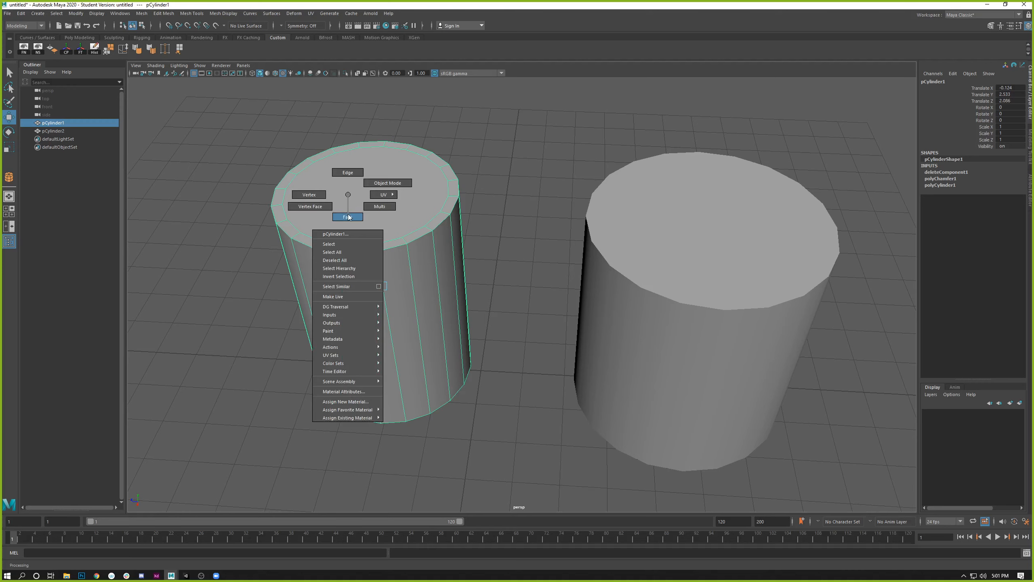
{"action": "left_click", "coordinate": [348, 216]}
{"action": "left_click", "coordinate": [350, 191]}
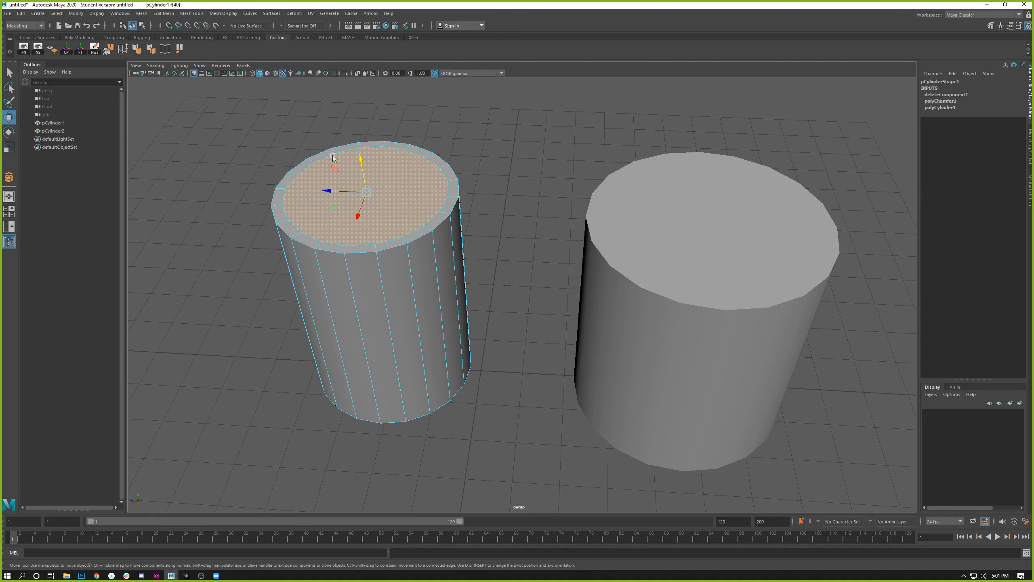
{"action": "middle_click_drag", "start_coordinate": [403, 195], "coordinate": [442, 219], "text": "alt"}
{"action": "right_click_drag", "start_coordinate": [442, 219], "coordinate": [449, 263], "text": "alt"}
{"action": "middle_click_drag", "start_coordinate": [435, 243], "coordinate": [474, 242], "text": "alt"}
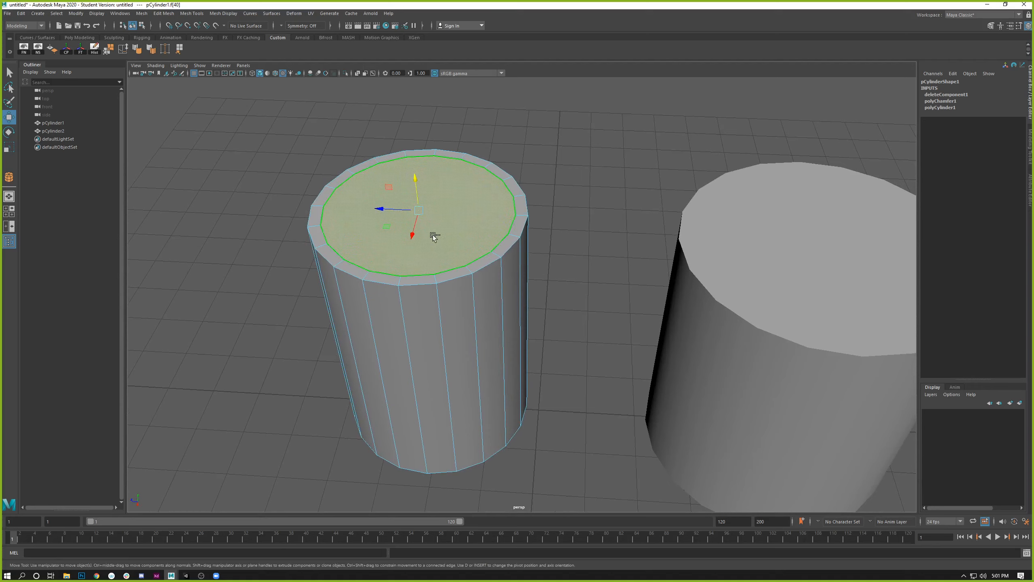
{"action": "key", "text": "ctrl+e"}
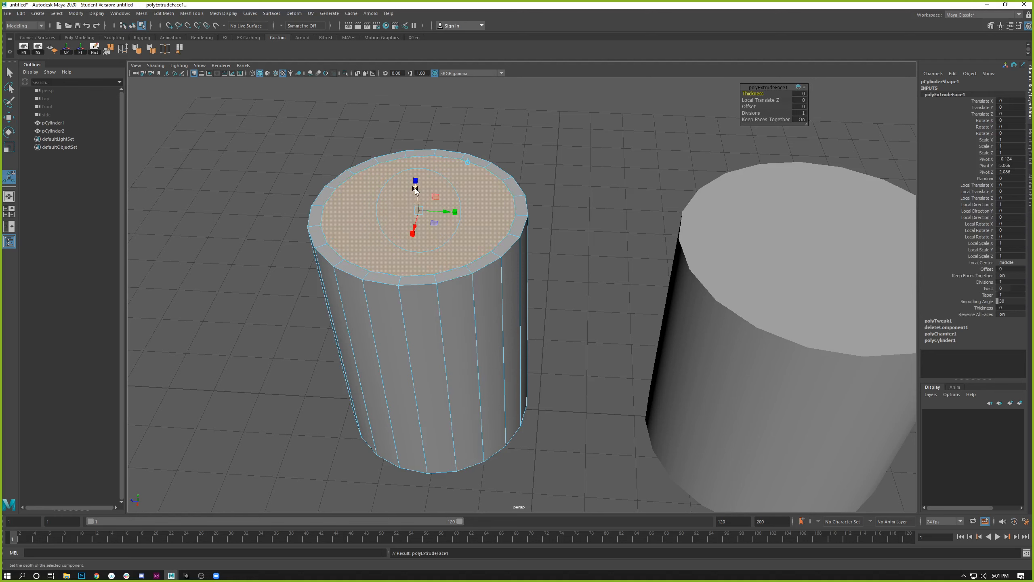
{"action": "left_click_drag", "start_coordinate": [416, 189], "coordinate": [408, 225]}
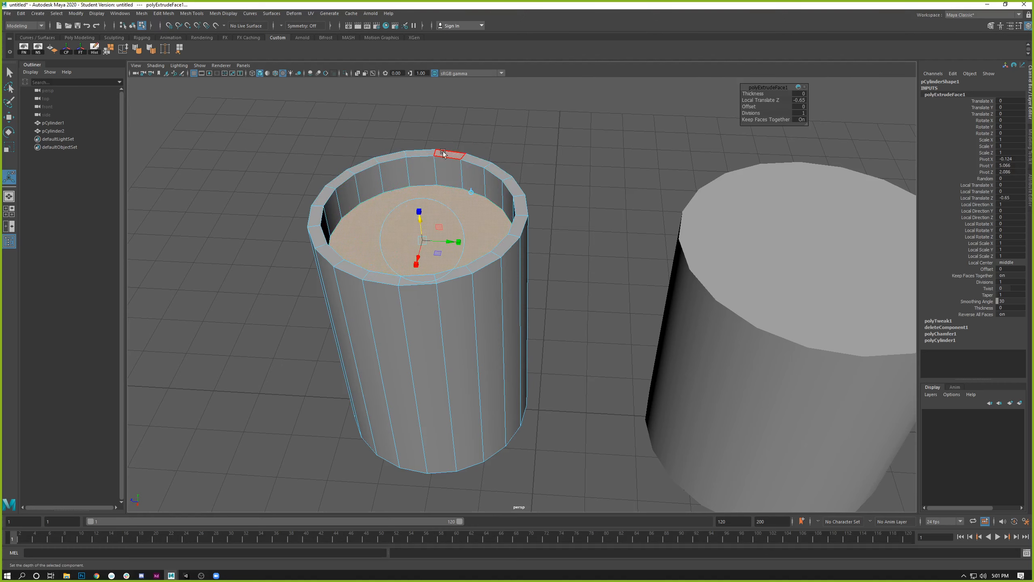
{"action": "left_click_drag", "start_coordinate": [443, 151], "coordinate": [418, 185], "text": "alt"}
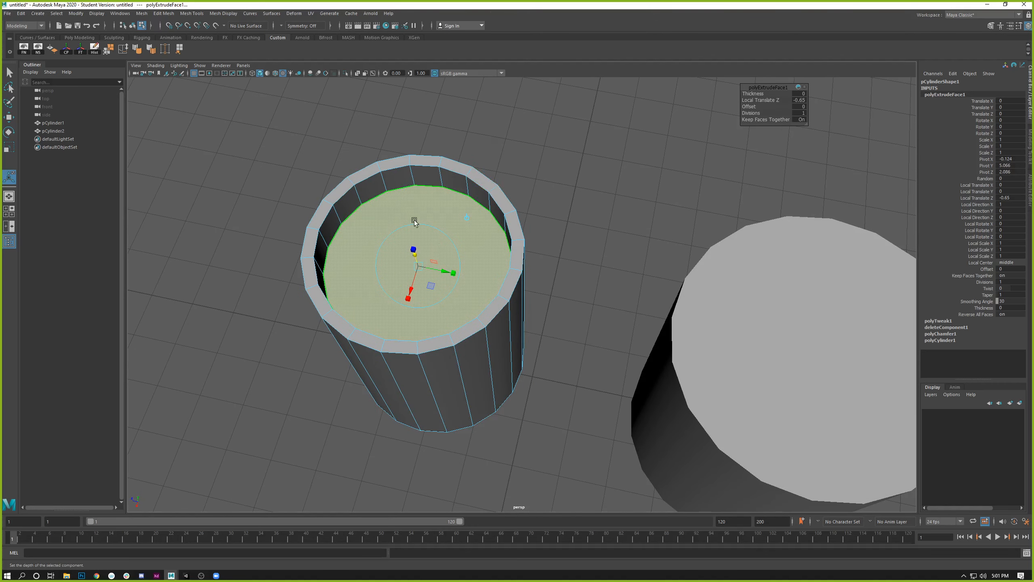
{"action": "left_click", "coordinate": [550, 168]}
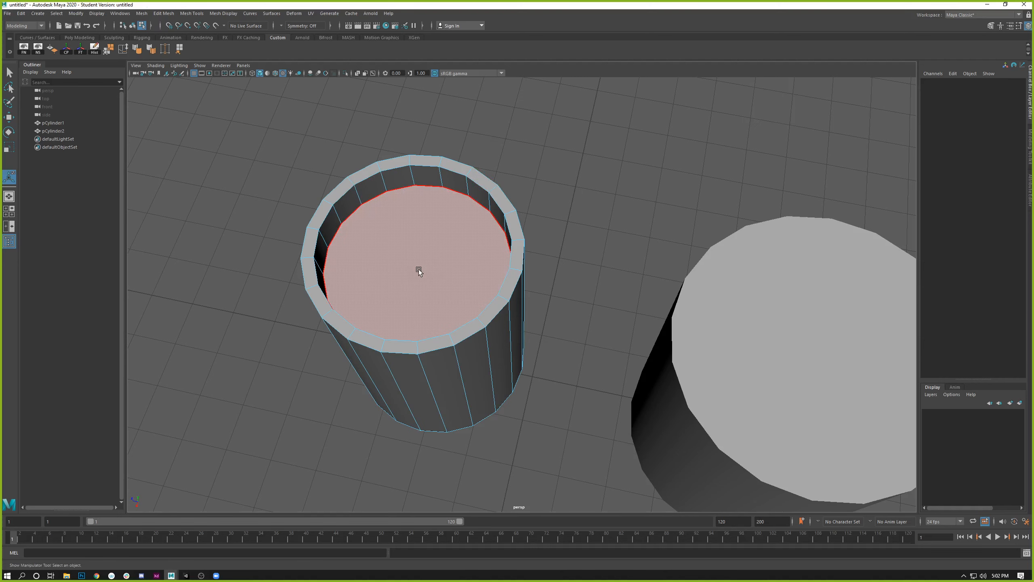
Extrude the recessed circular face again and scale it inward evenly to about 0.21 of its size
{"action": "left_click", "coordinate": [419, 270]}
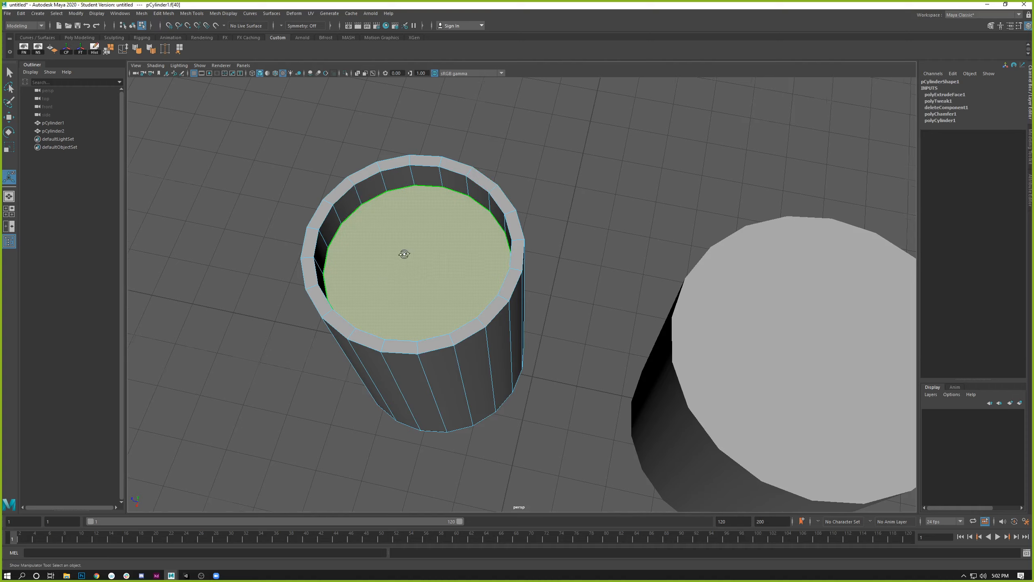
{"action": "left_click_drag", "start_coordinate": [405, 254], "coordinate": [411, 237], "text": "alt"}
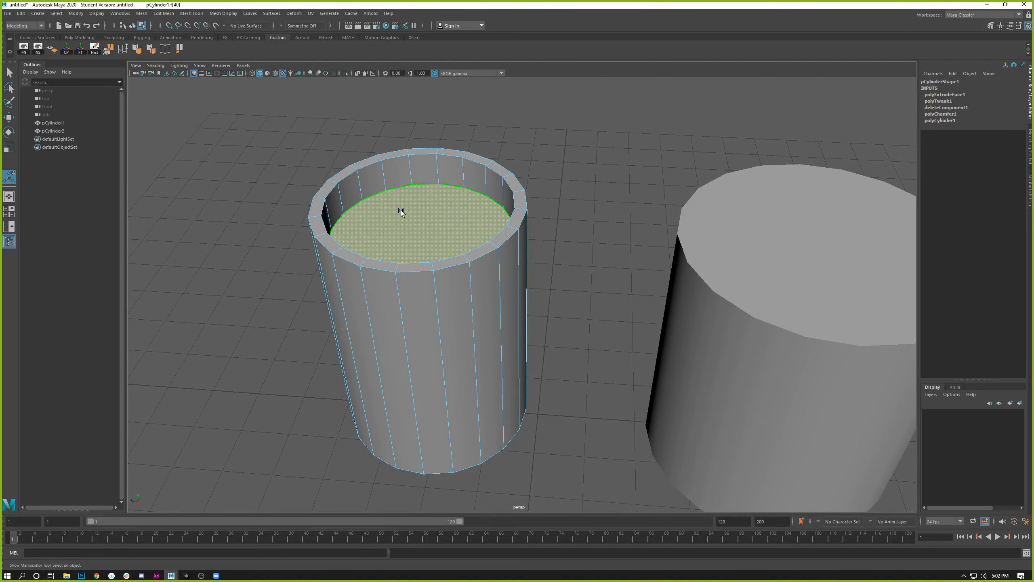
{"action": "key", "text": "ctrl+e"}
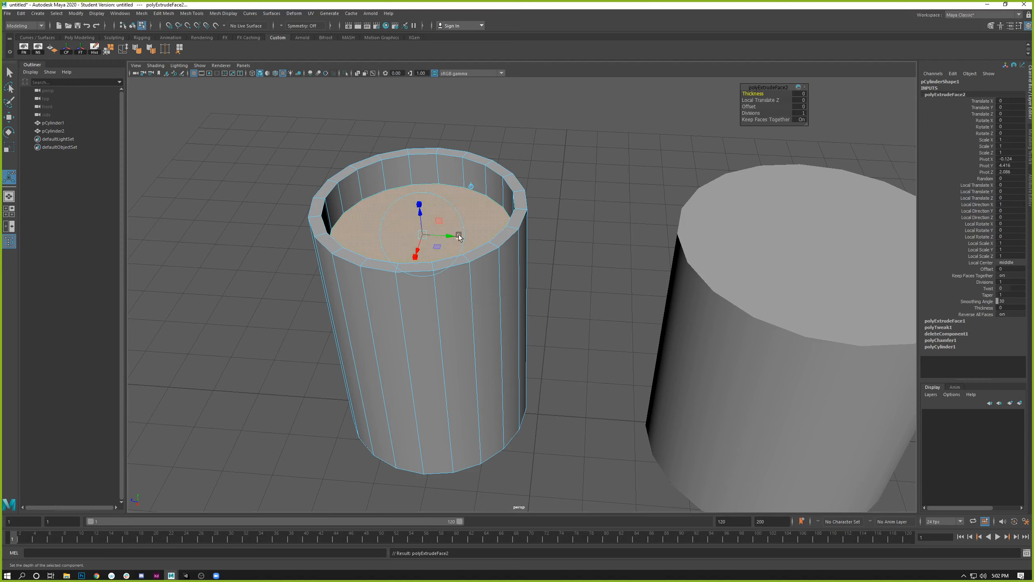
{"action": "left_click_drag", "start_coordinate": [457, 234], "coordinate": [403, 232]}
{"action": "right_click_drag", "start_coordinate": [399, 156], "coordinate": [455, 261], "text": "alt"}
{"action": "middle_click_drag", "start_coordinate": [455, 261], "coordinate": [519, 257], "text": "alt"}
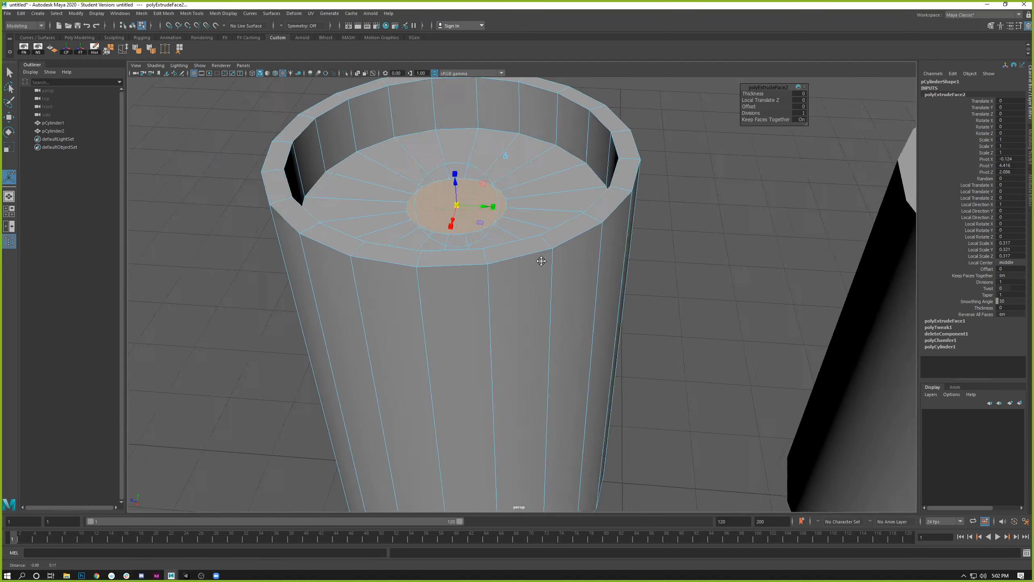
{"action": "left_click_drag", "start_coordinate": [519, 256], "coordinate": [482, 262], "text": "alt"}
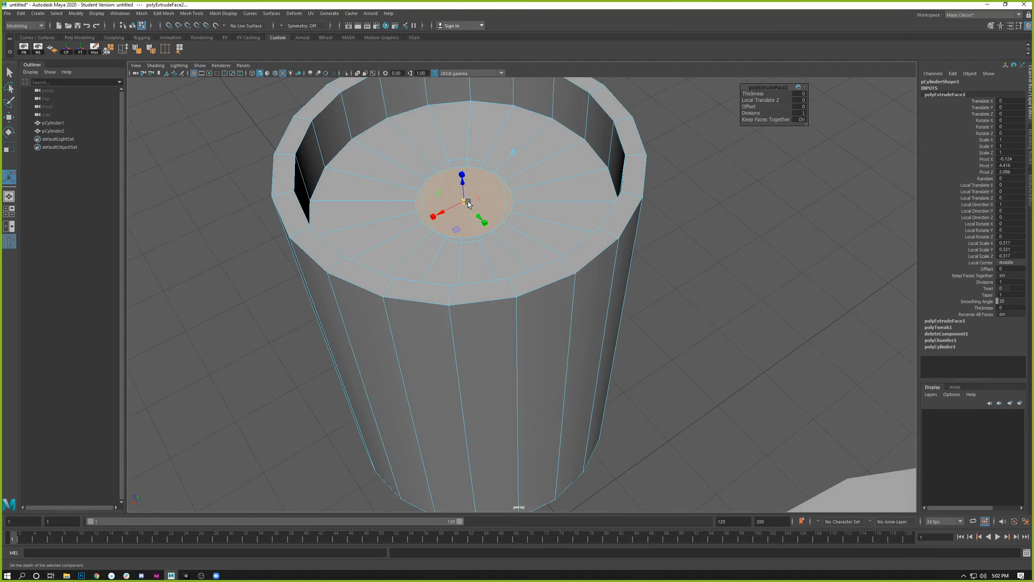
{"action": "left_click_drag", "start_coordinate": [465, 201], "coordinate": [456, 198]}
Collapse the small central face of the recessed cap into a single vertex
{"action": "right_click_drag", "start_coordinate": [490, 249], "coordinate": [484, 274], "text": "alt"}
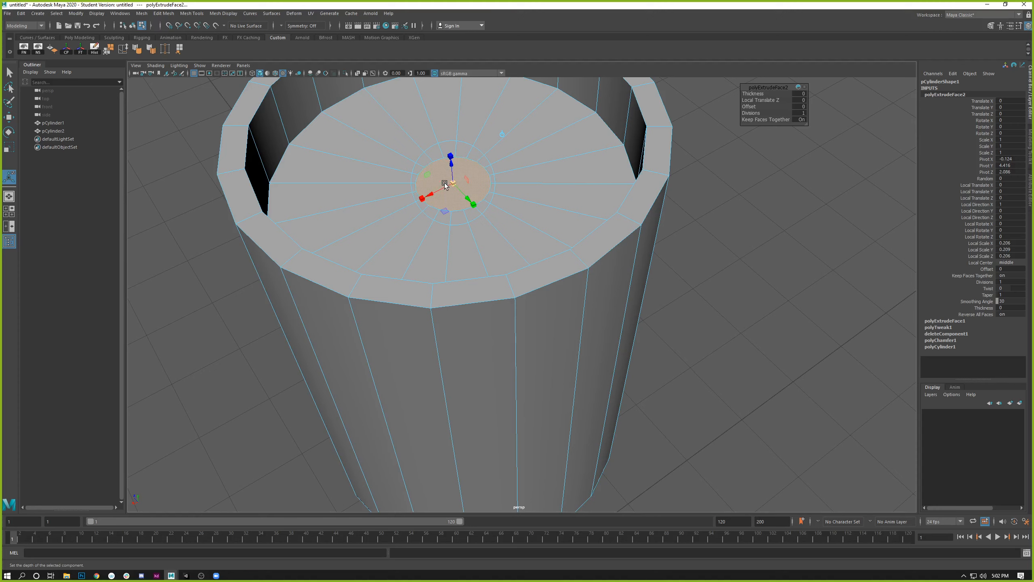
{"action": "left_click", "coordinate": [192, 14]}
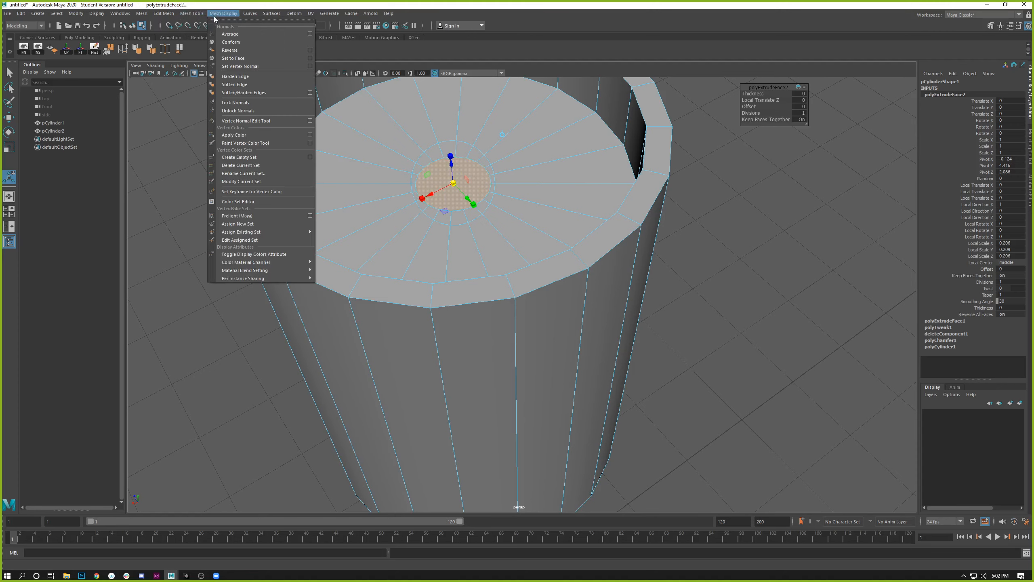
{"action": "mouse_move", "coordinate": [175, 14]}
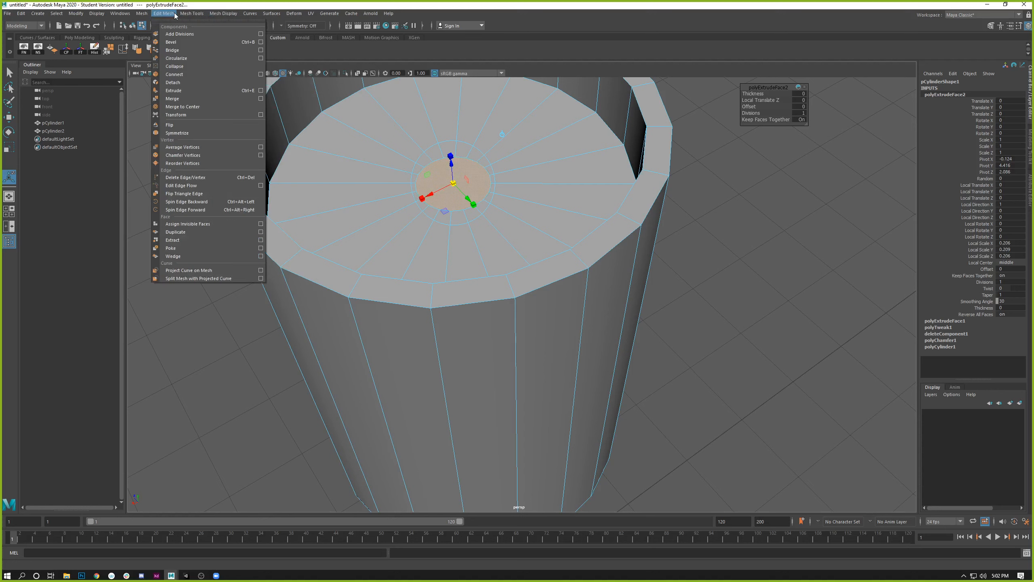
{"action": "left_click", "coordinate": [174, 66]}
{"action": "key", "text": "w"}
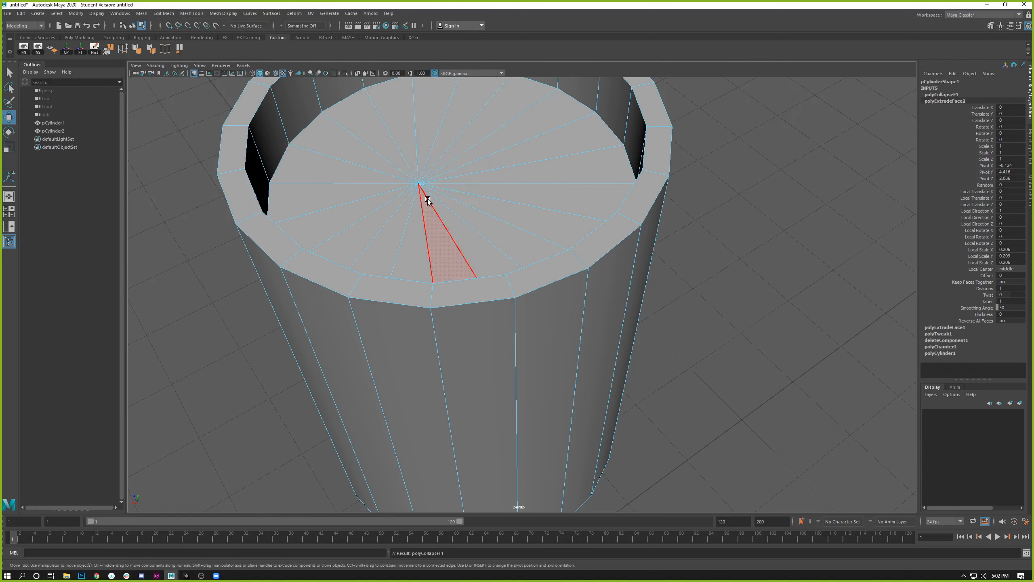
Move the collapsed vertex to the middle of the recessed cap and return the first cylinder to object mode
{"action": "right_click_drag", "start_coordinate": [419, 184], "coordinate": [375, 173]}
{"action": "left_click", "coordinate": [418, 183]}
{"action": "left_click_drag", "start_coordinate": [519, 220], "coordinate": [376, 209], "text": "alt"}
{"action": "left_click_drag", "start_coordinate": [422, 303], "coordinate": [445, 300]}
{"action": "left_click_drag", "start_coordinate": [451, 257], "coordinate": [497, 216]}
{"action": "right_click_drag", "start_coordinate": [492, 247], "coordinate": [507, 235]}
{"action": "left_click", "coordinate": [538, 157]}
{"action": "left_click_drag", "start_coordinate": [550, 250], "coordinate": [506, 238], "text": "alt"}
{"action": "left_click", "coordinate": [491, 239]}
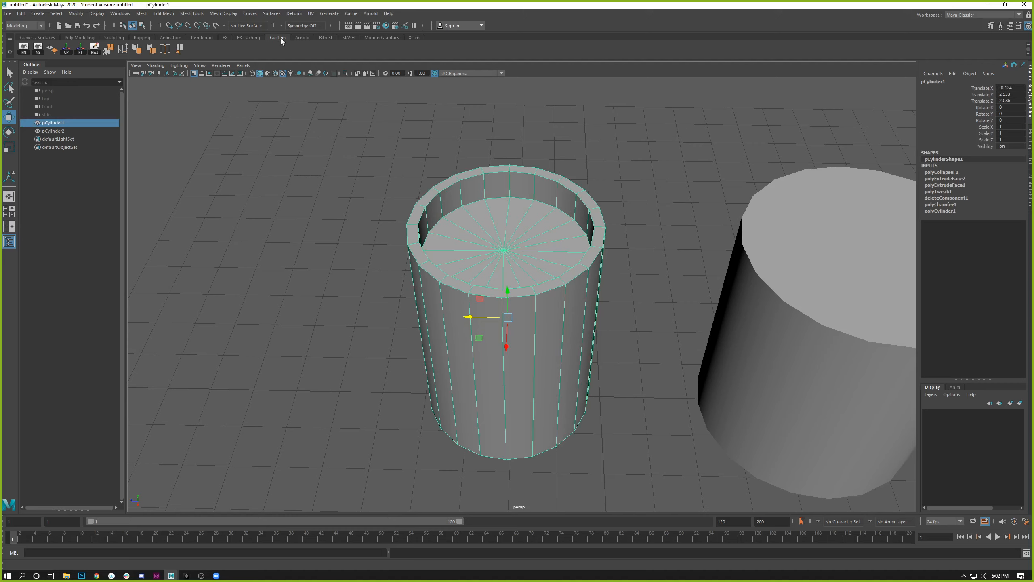
{"action": "left_click", "coordinate": [226, 14]}
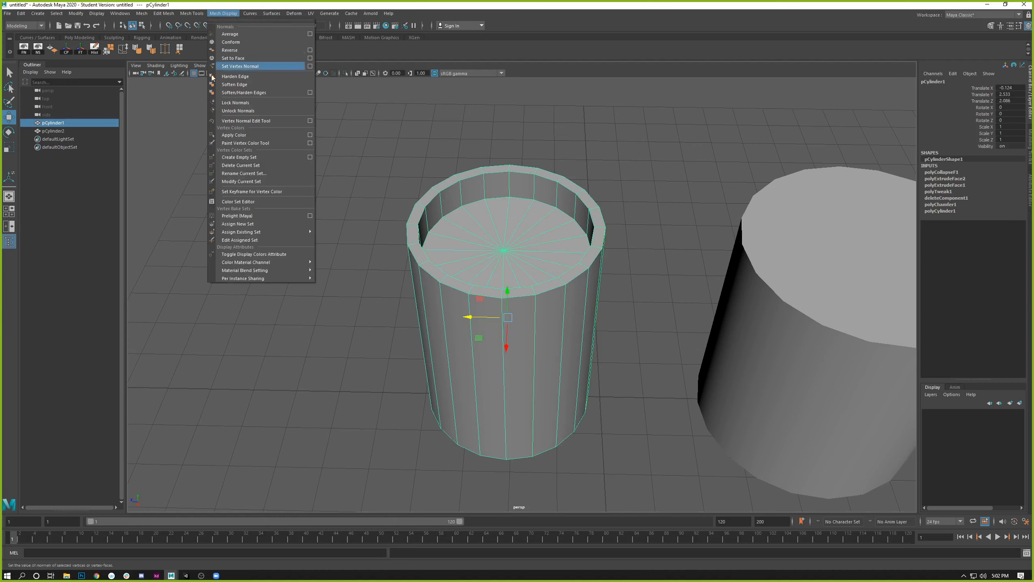
{"action": "mouse_move", "coordinate": [192, 14]}
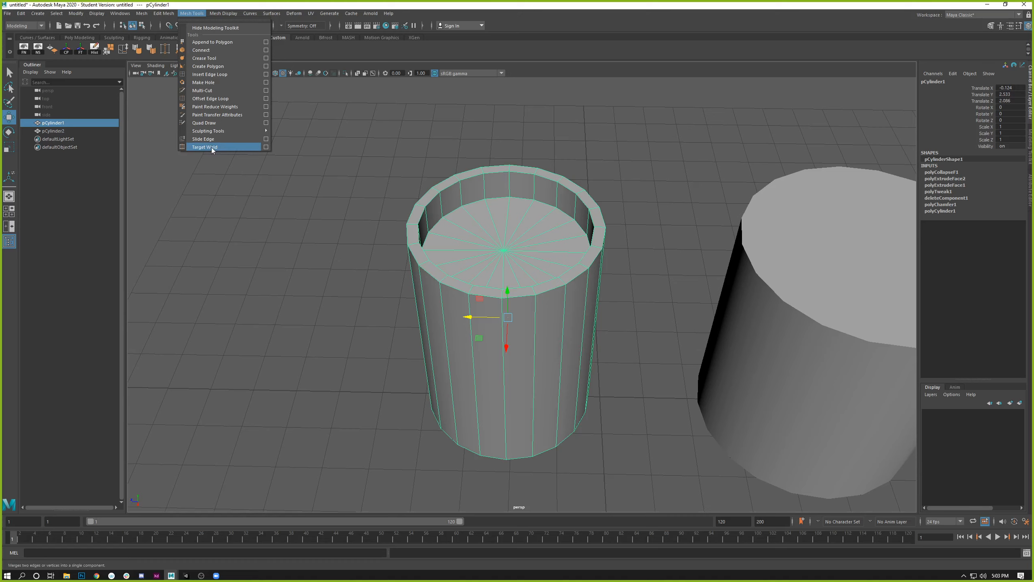
{"action": "mouse_move", "coordinate": [154, 15]}
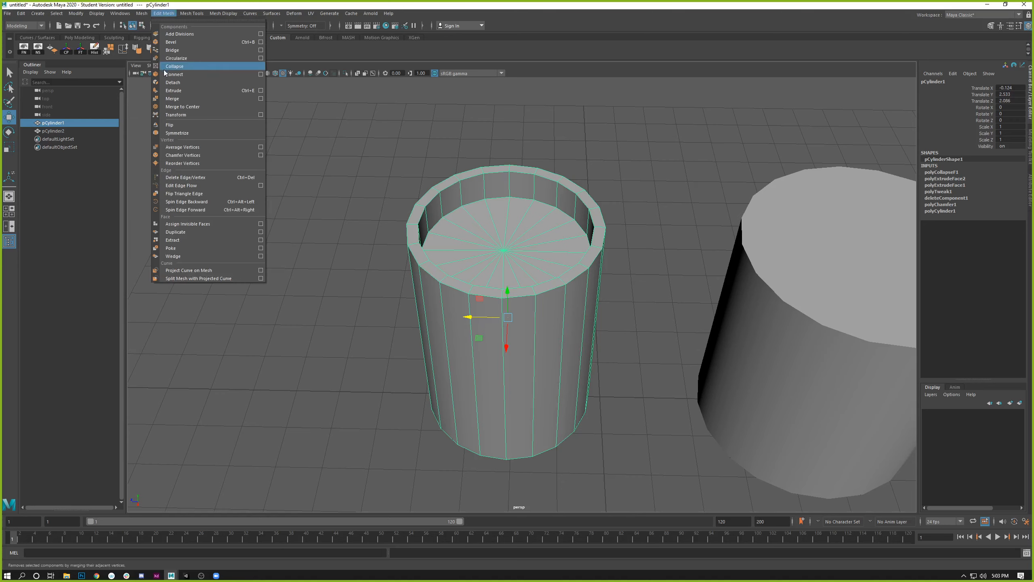
{"action": "left_click", "coordinate": [401, 235]}
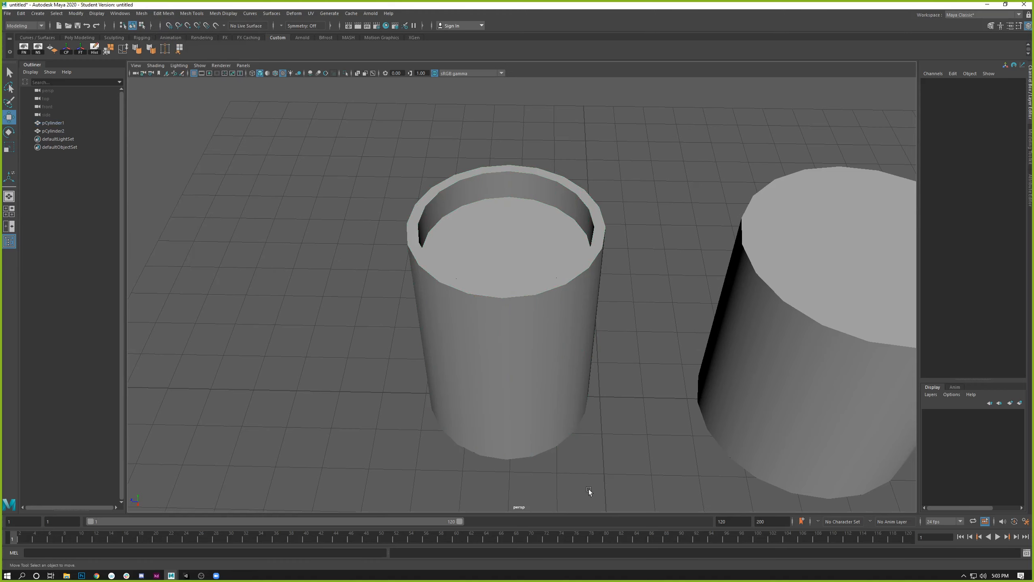